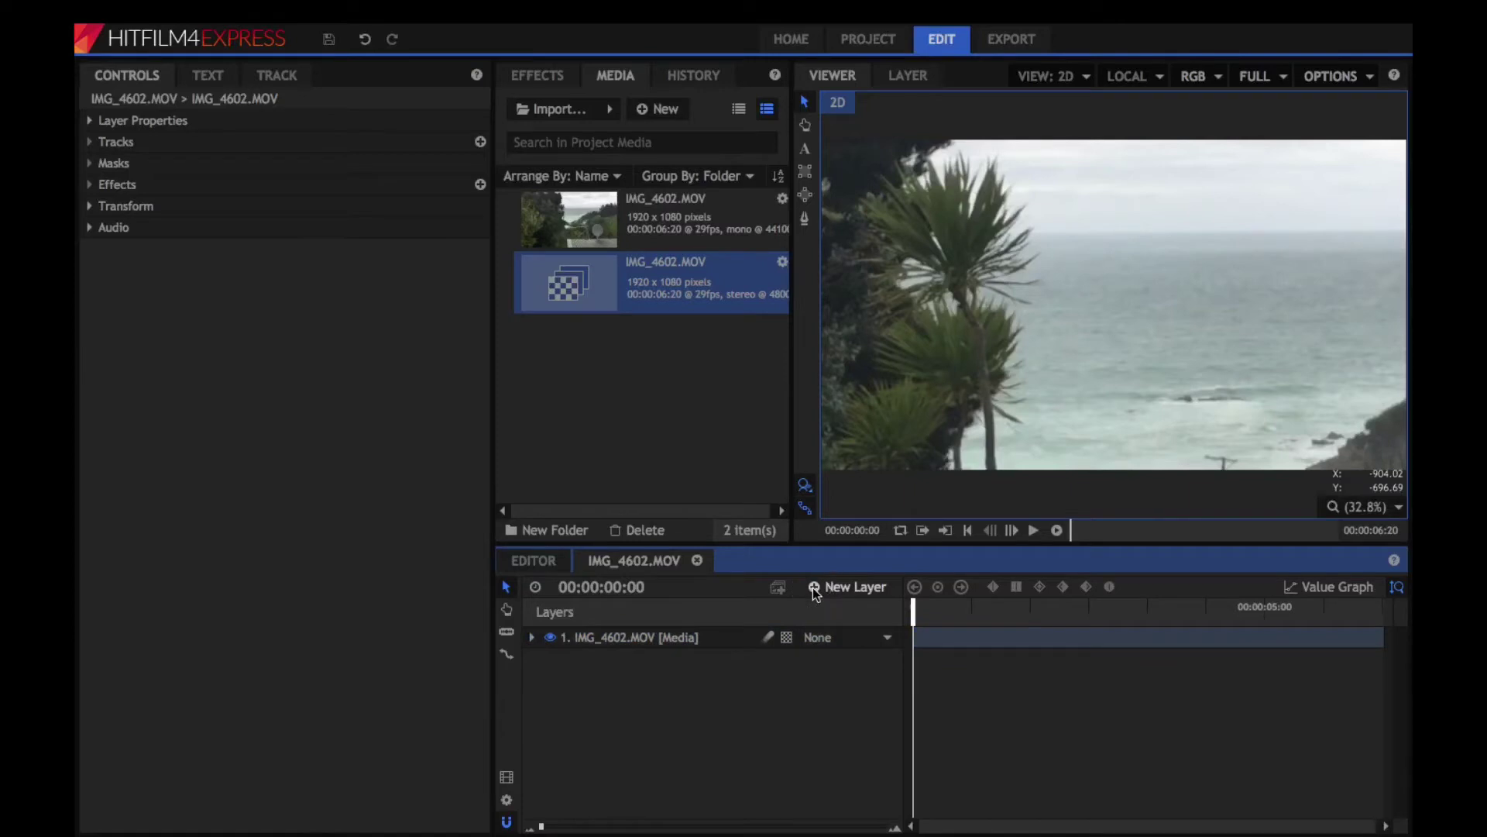
# - Add a New Point layer and a Single Point, Optical Flow Tracker on IMG_4602.MOV
pyautogui.click(841, 587)
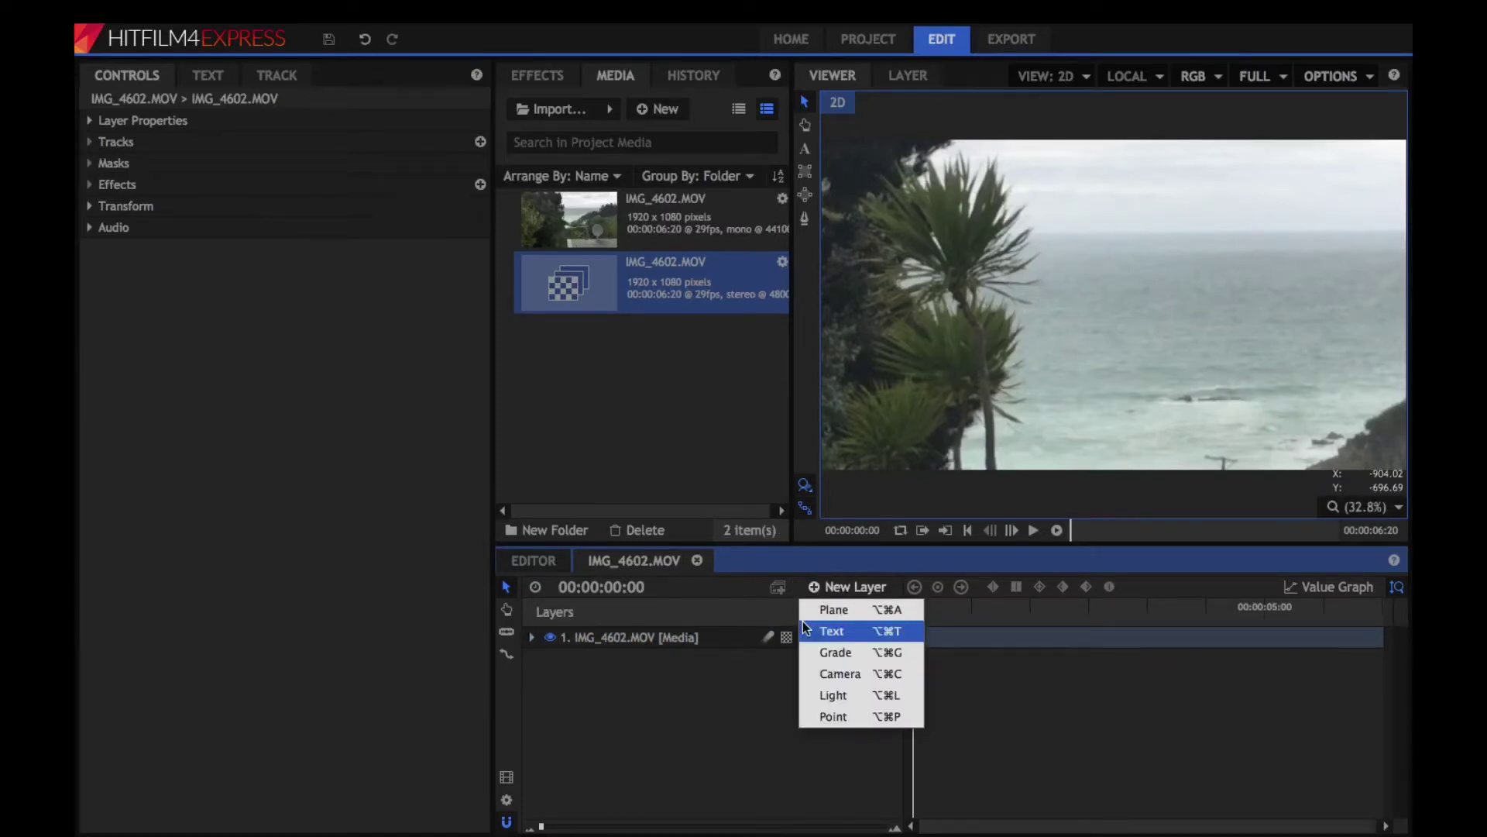
pyautogui.click(827, 716)
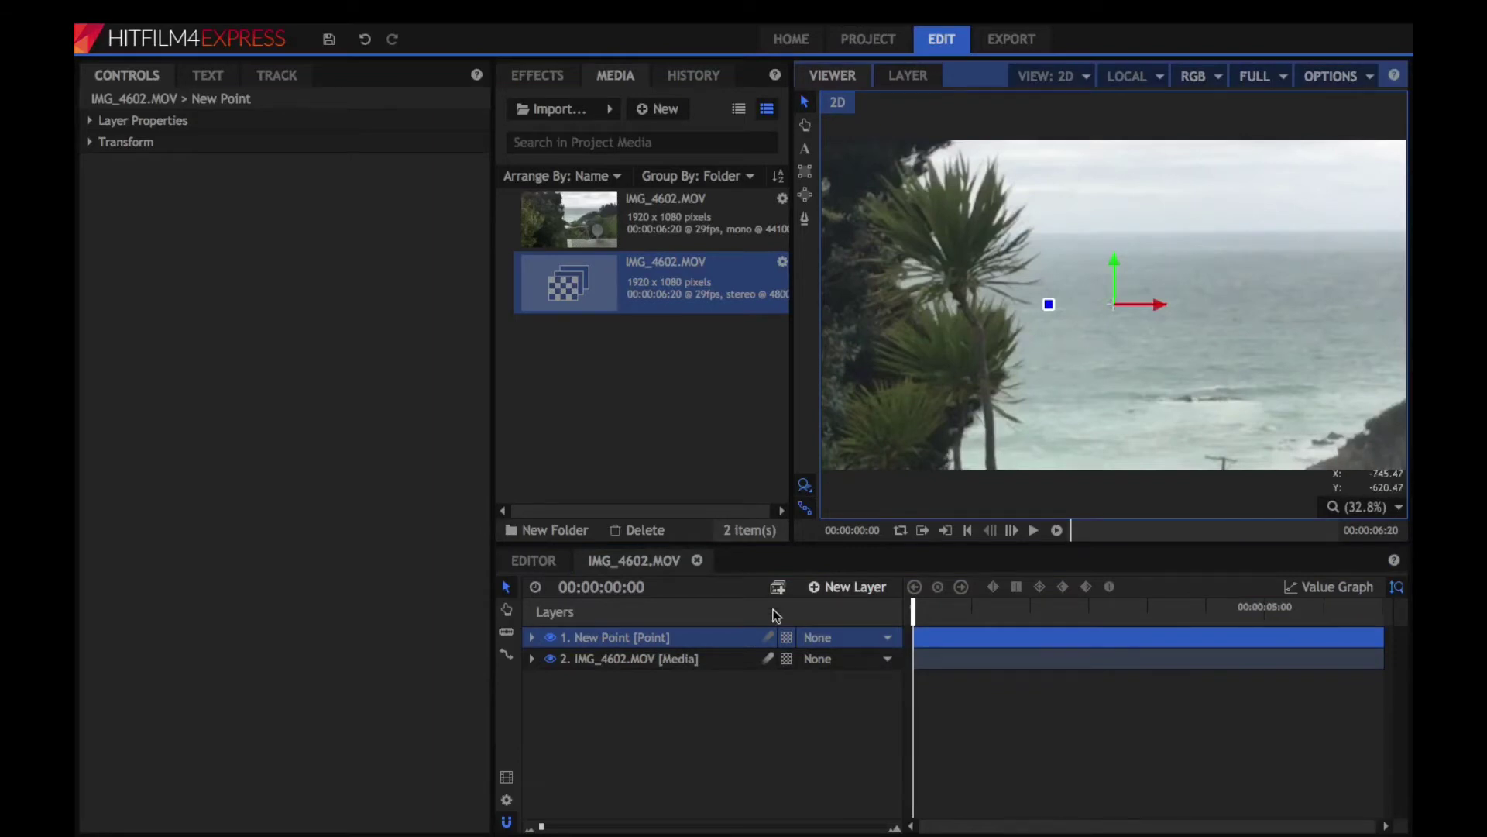
pyautogui.click(724, 657)
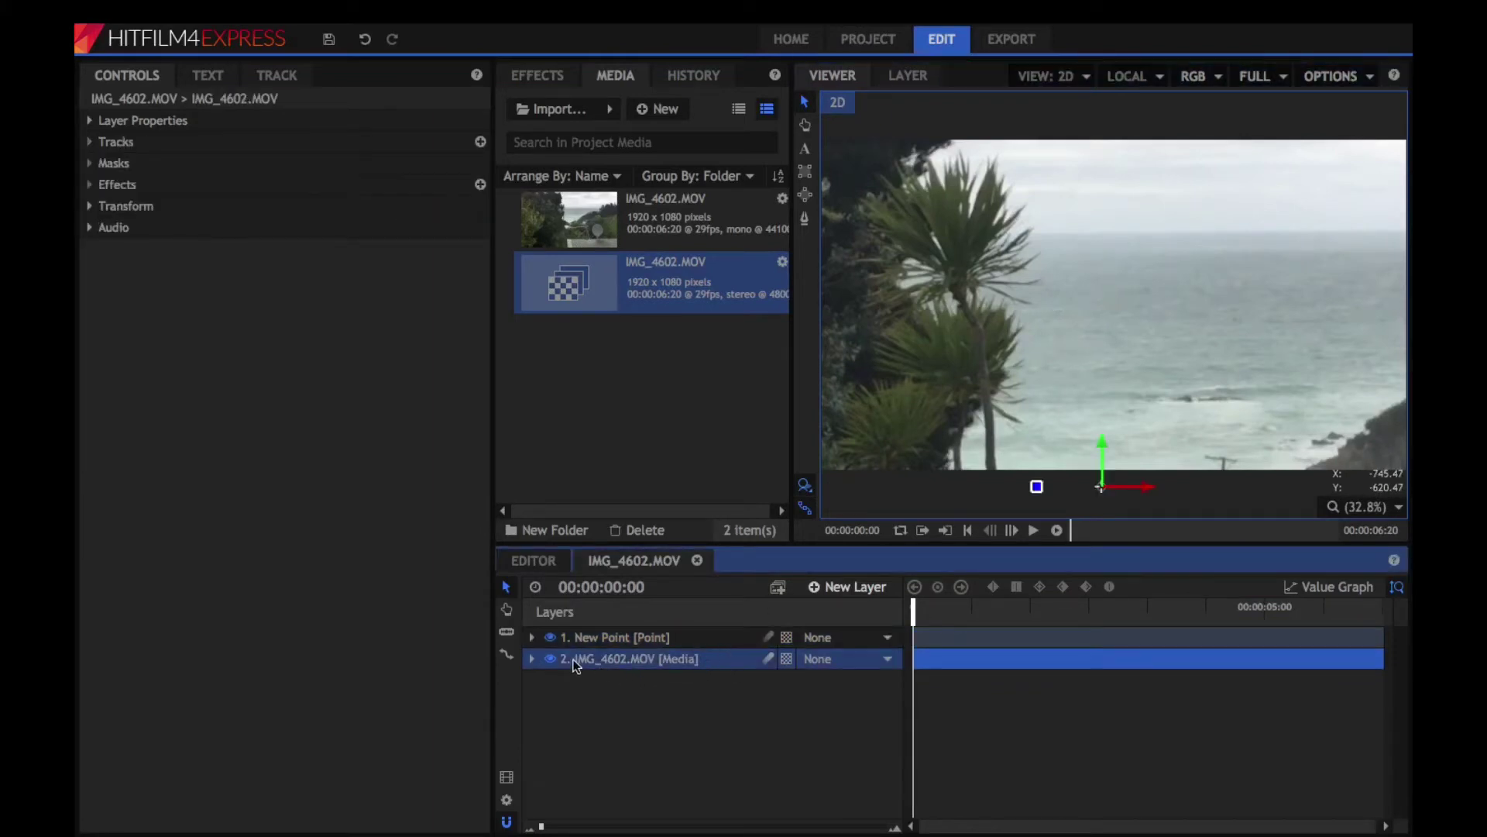
pyautogui.click(531, 658)
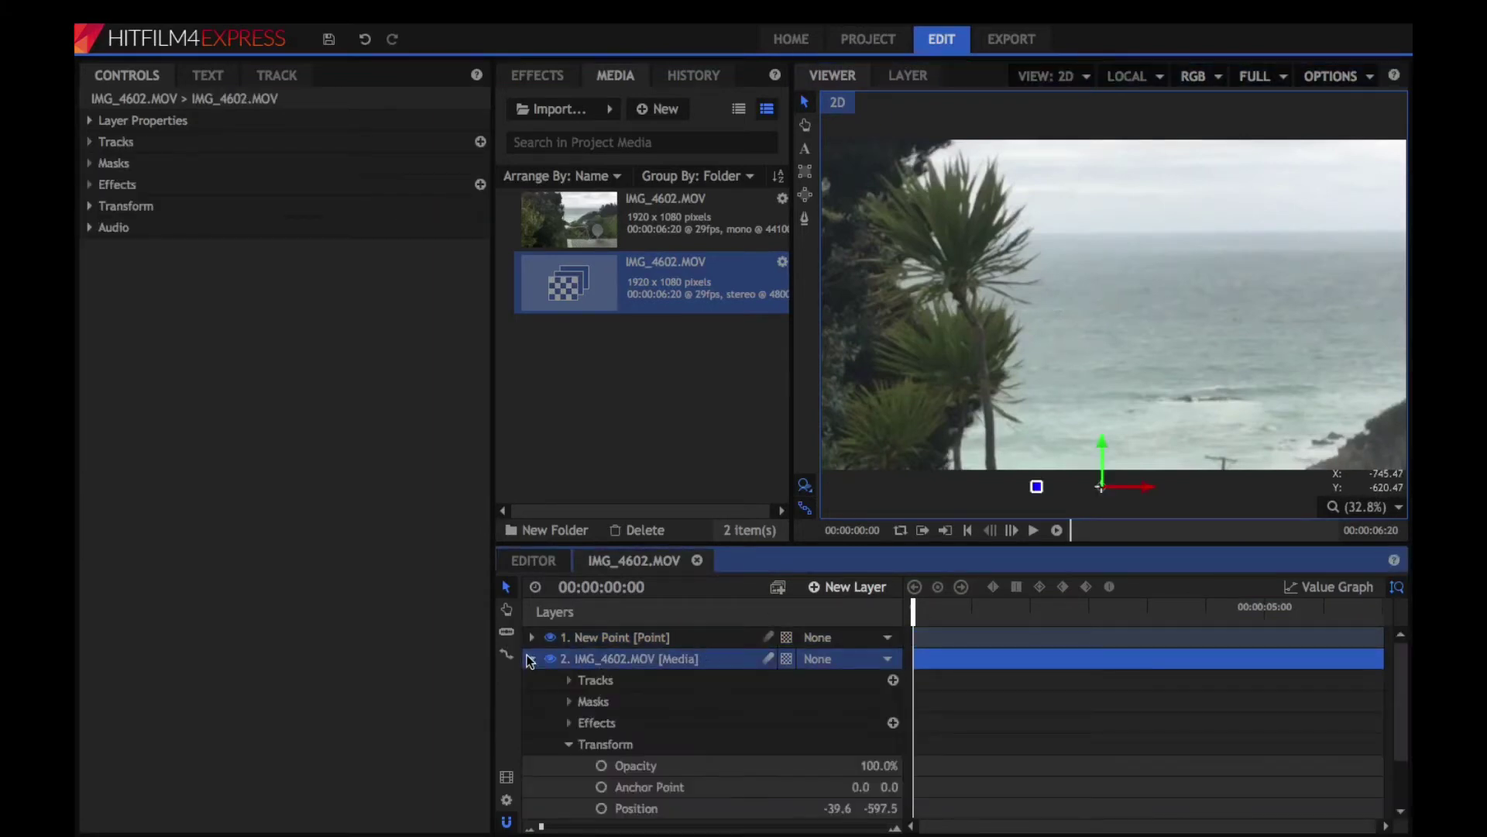
pyautogui.click(893, 680)
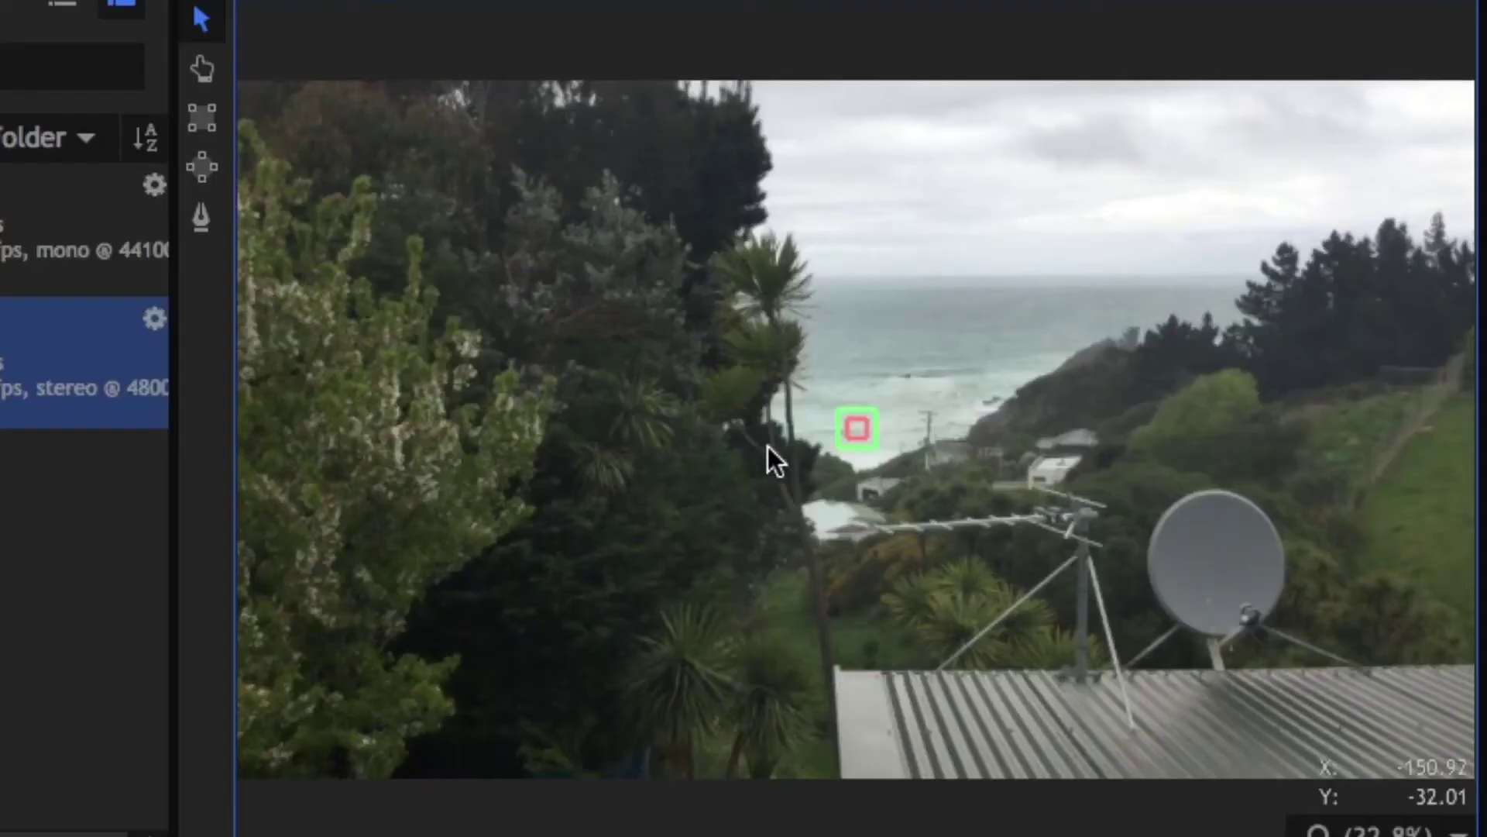
# - Enlarge the tracker's pattern and search boxes over the palm treetop against the sky
pyautogui.click(858, 425)
pyautogui.moveTo(869, 416); pyautogui.dragTo(779, 214)
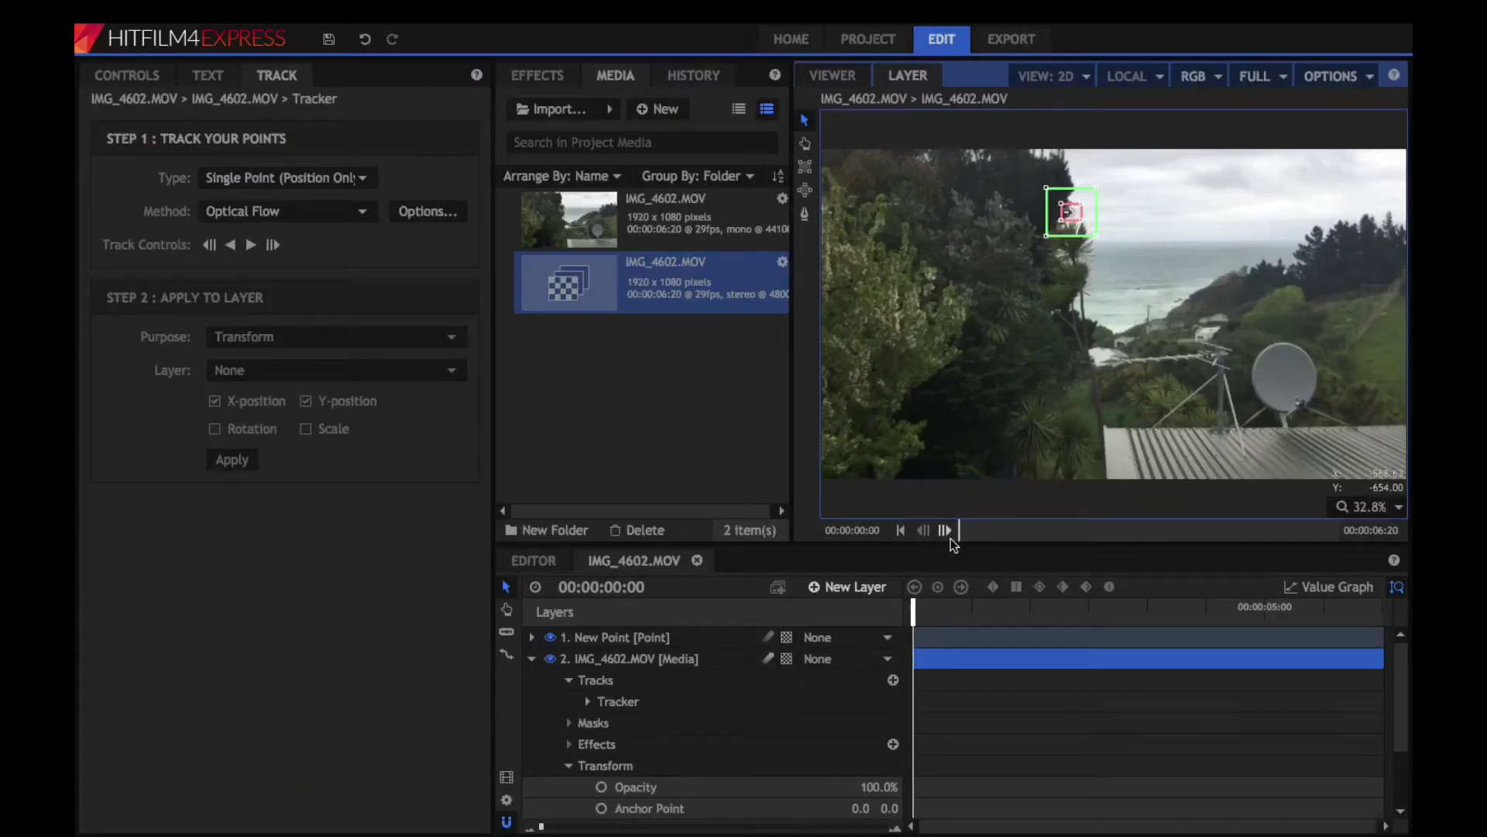
# - Return to frame 0 and track the treetop point forward through the whole clip
pyautogui.click(951, 537)
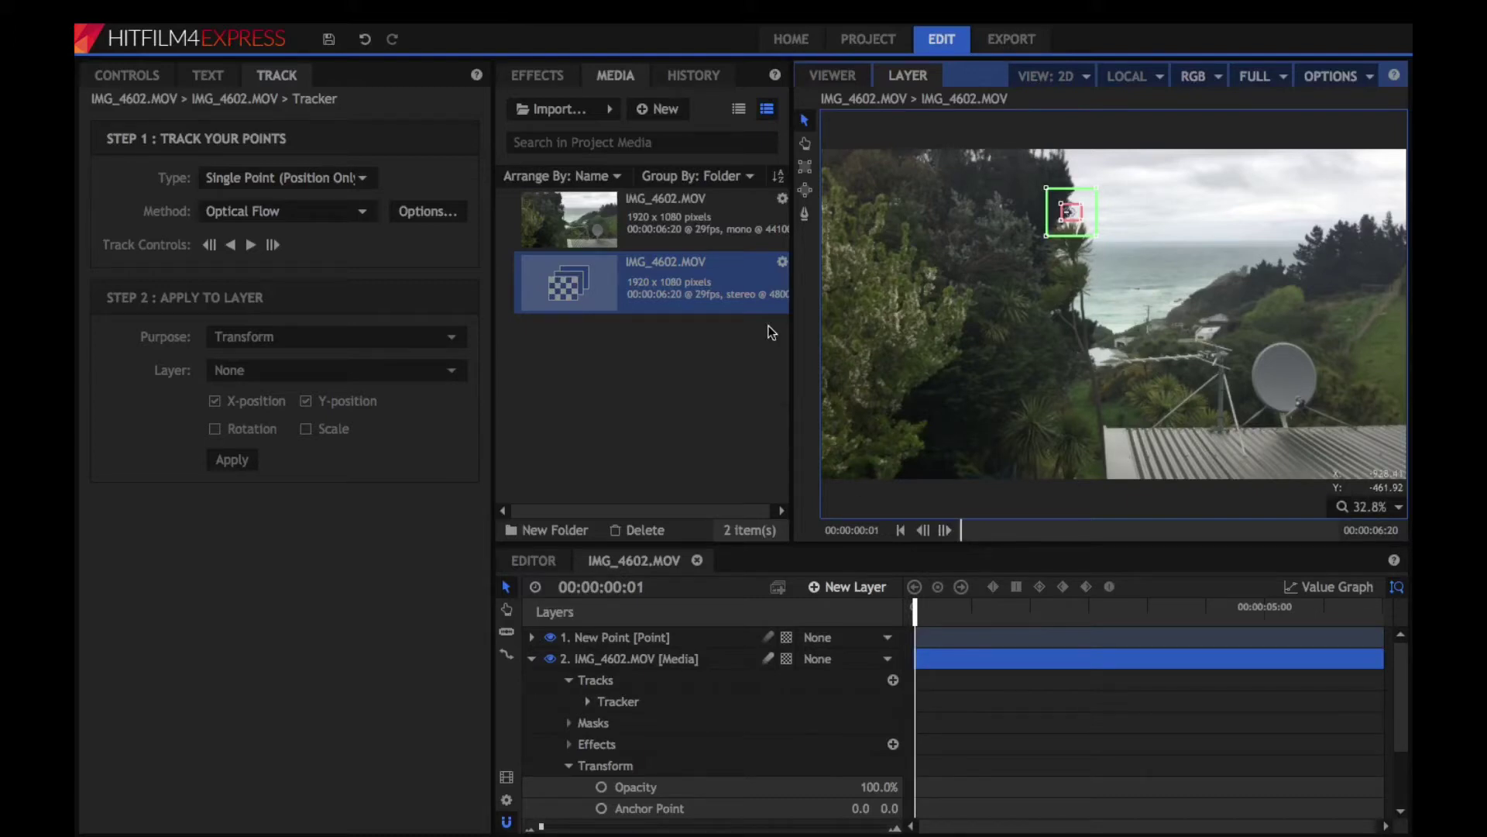
pyautogui.click(1280, 660)
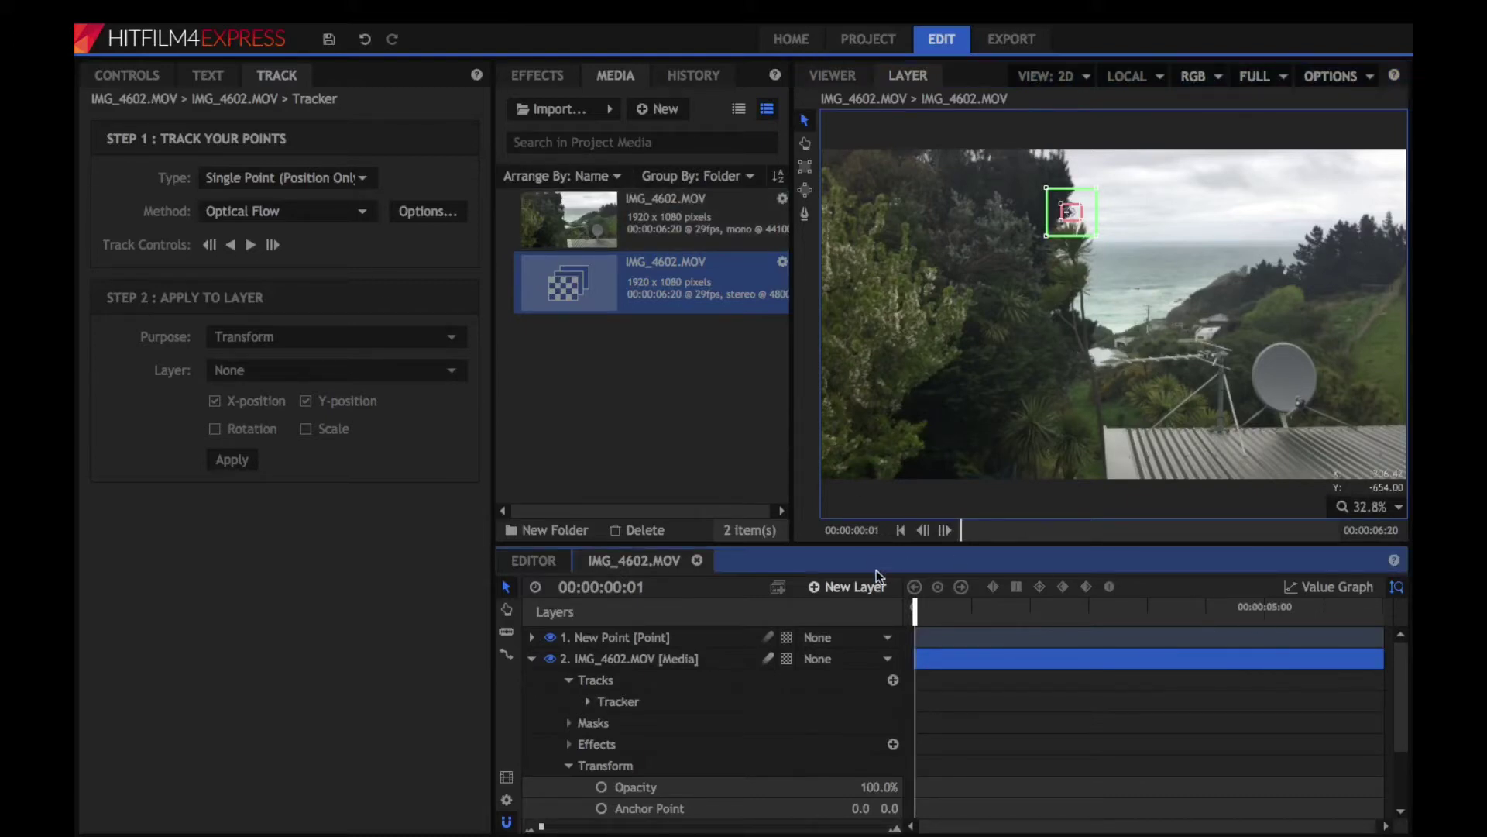
pyautogui.moveTo(917, 607); pyautogui.dragTo(852, 611)
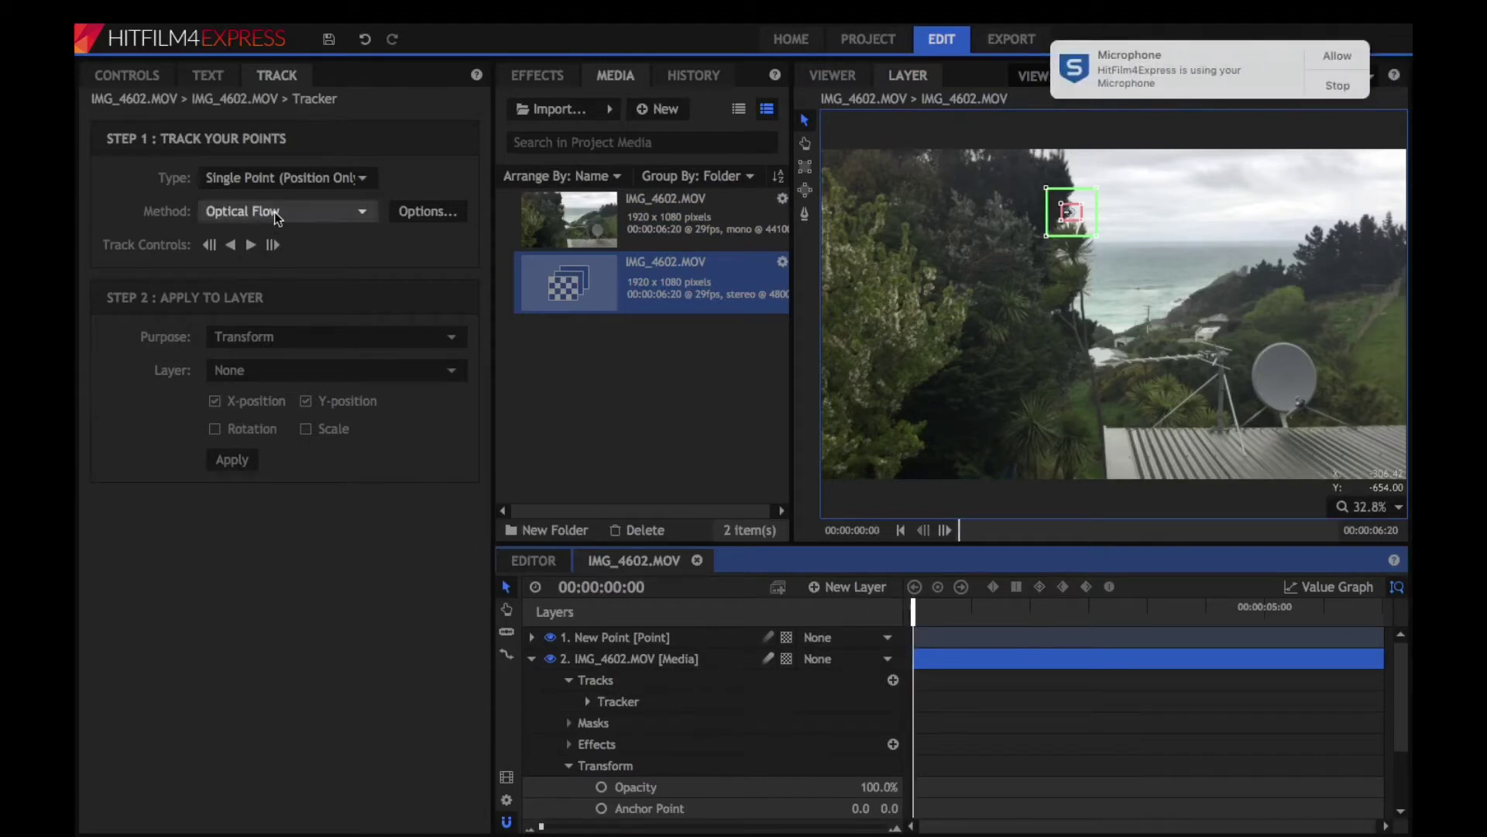
pyautogui.click(1358, 55)
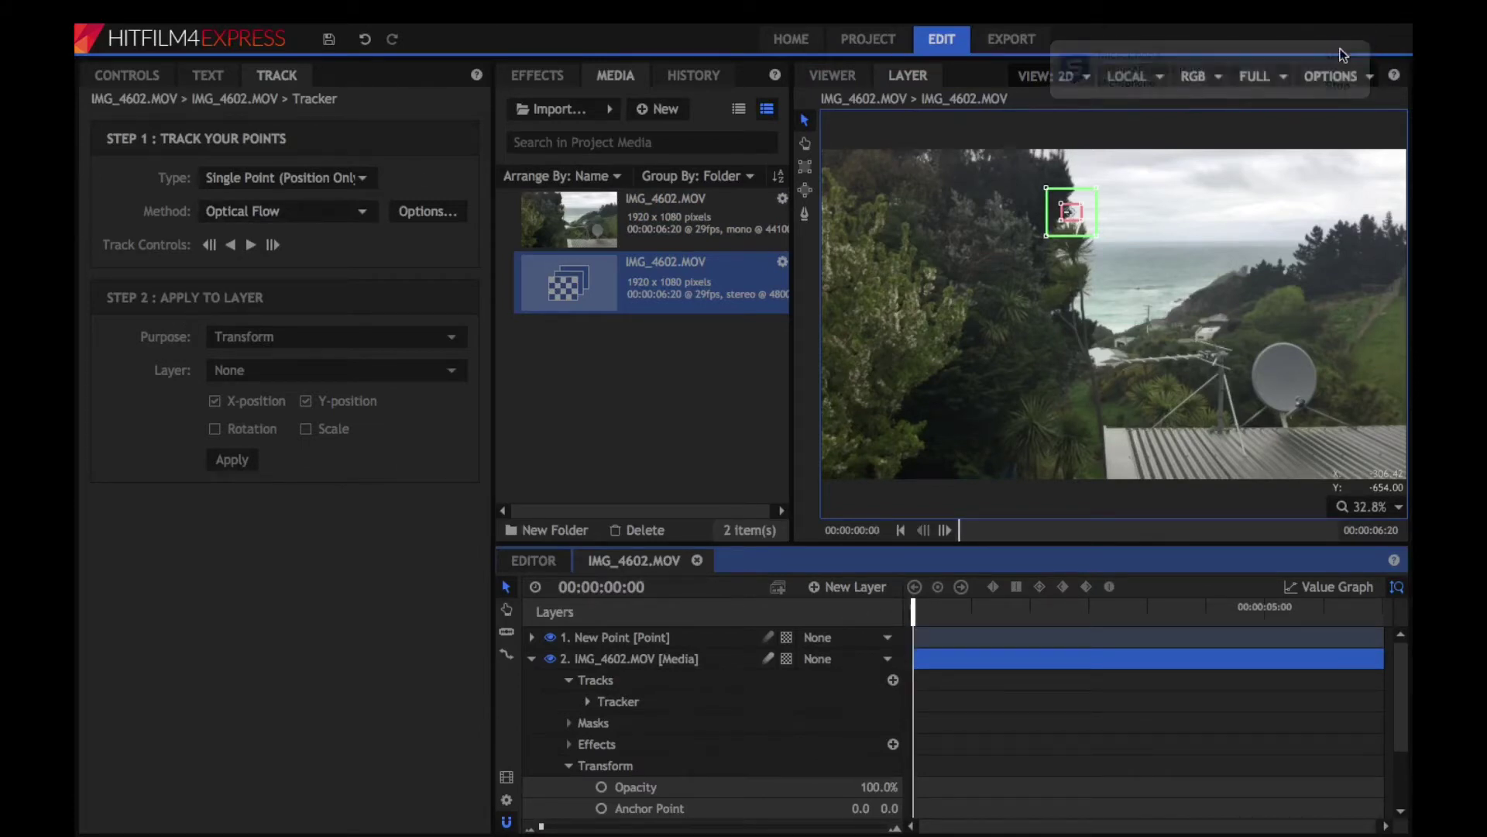
pyautogui.click(251, 245)
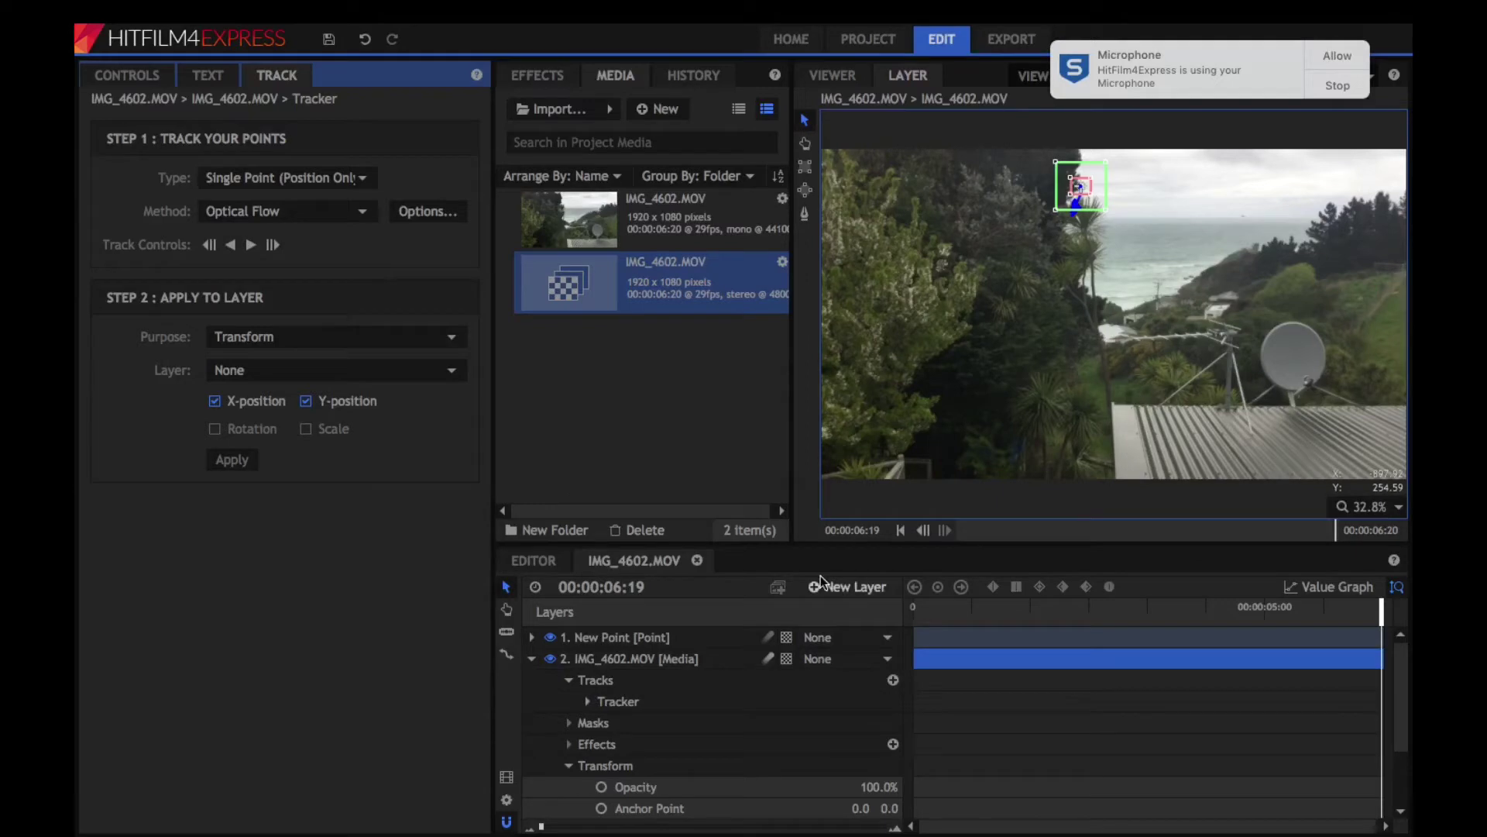
pyautogui.click(1106, 603)
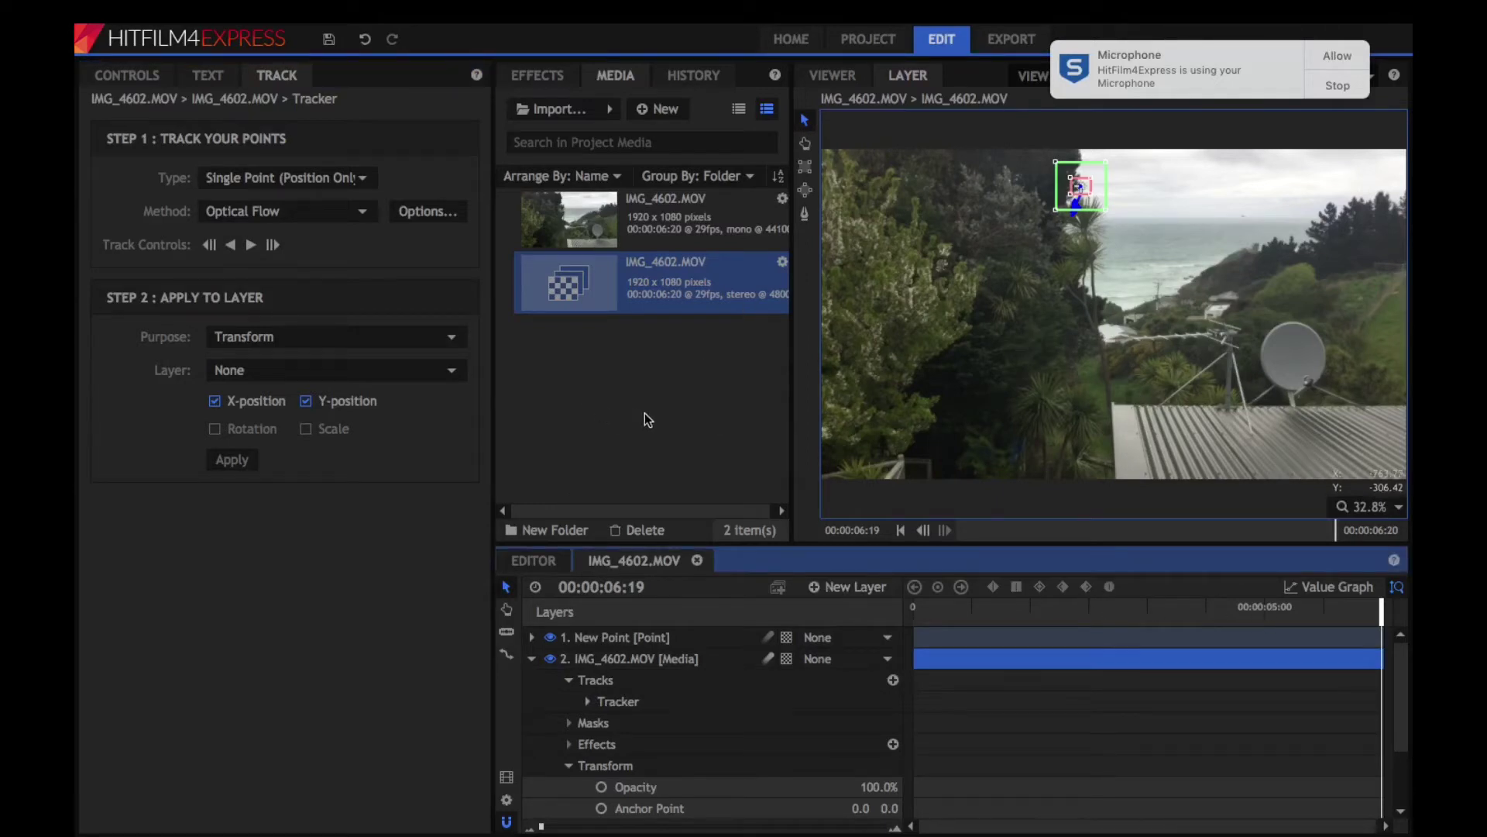
# - Save the project and return the playhead to the start of the clip
pyautogui.click(329, 45)
pyautogui.moveTo(1110, 6)
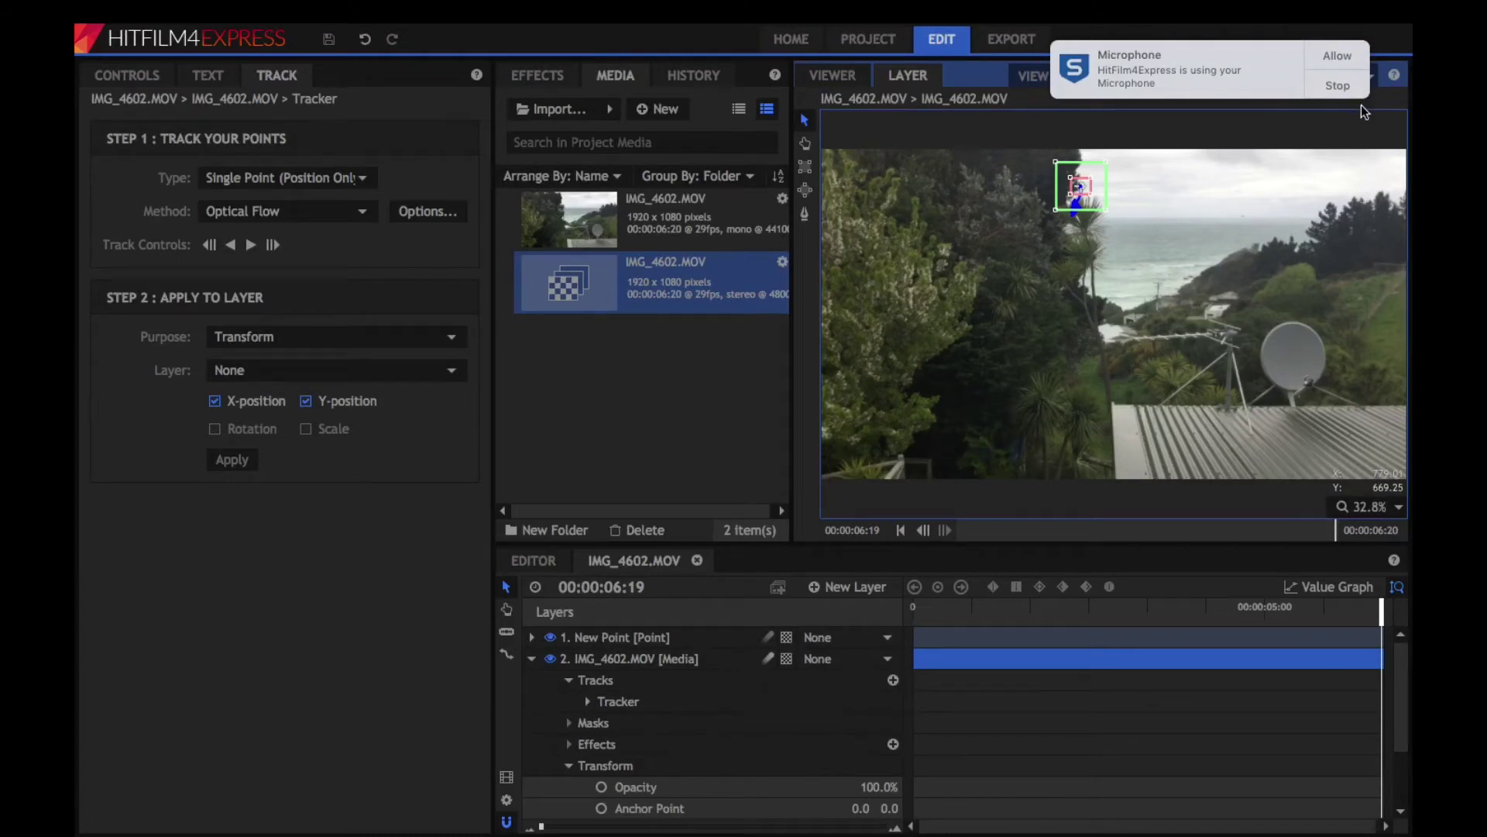
pyautogui.click(1343, 57)
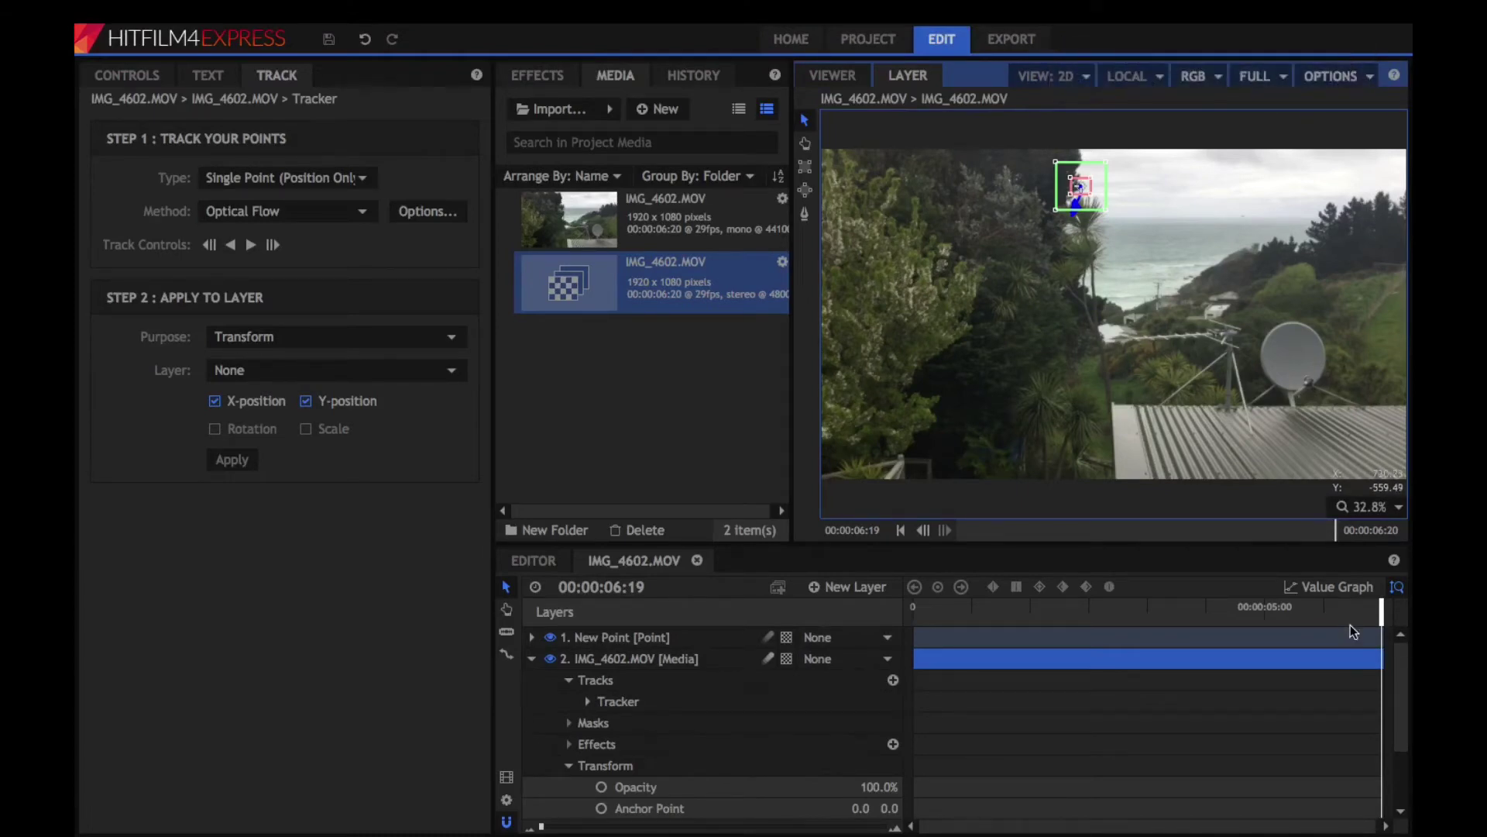
pyautogui.press('Home')
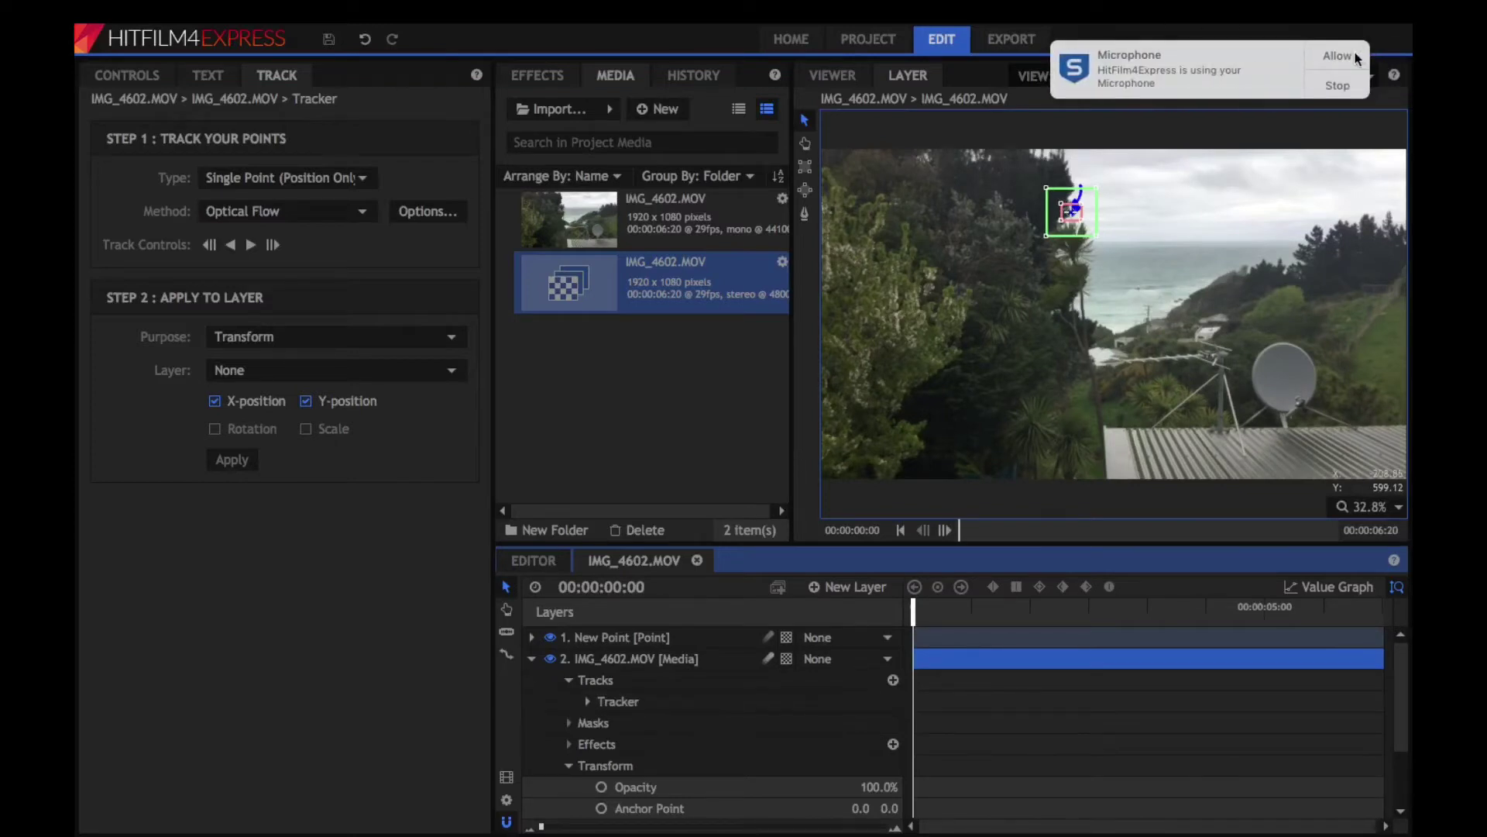
pyautogui.click(1354, 56)
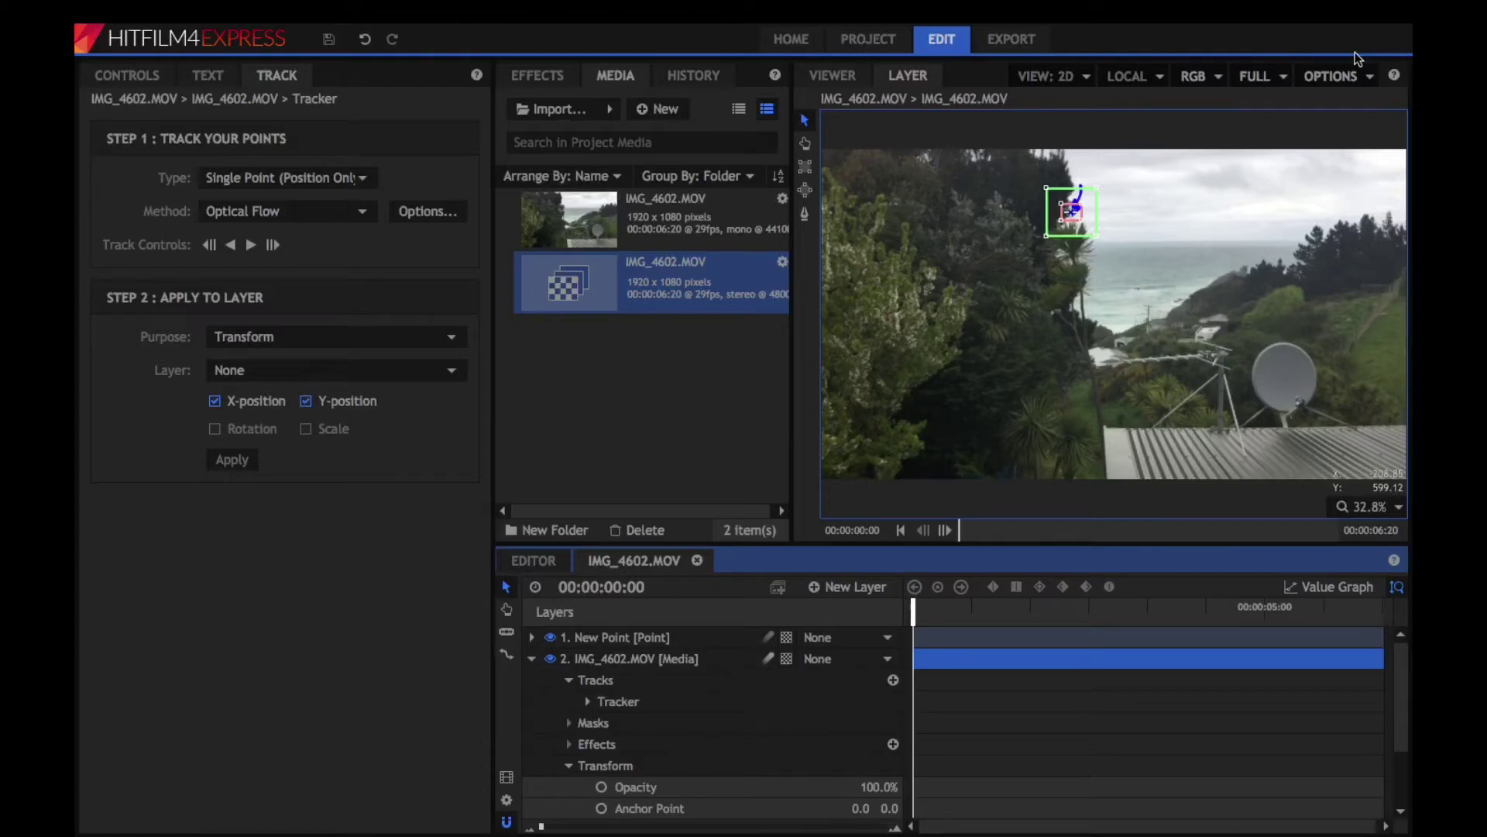
pyautogui.click(989, 374)
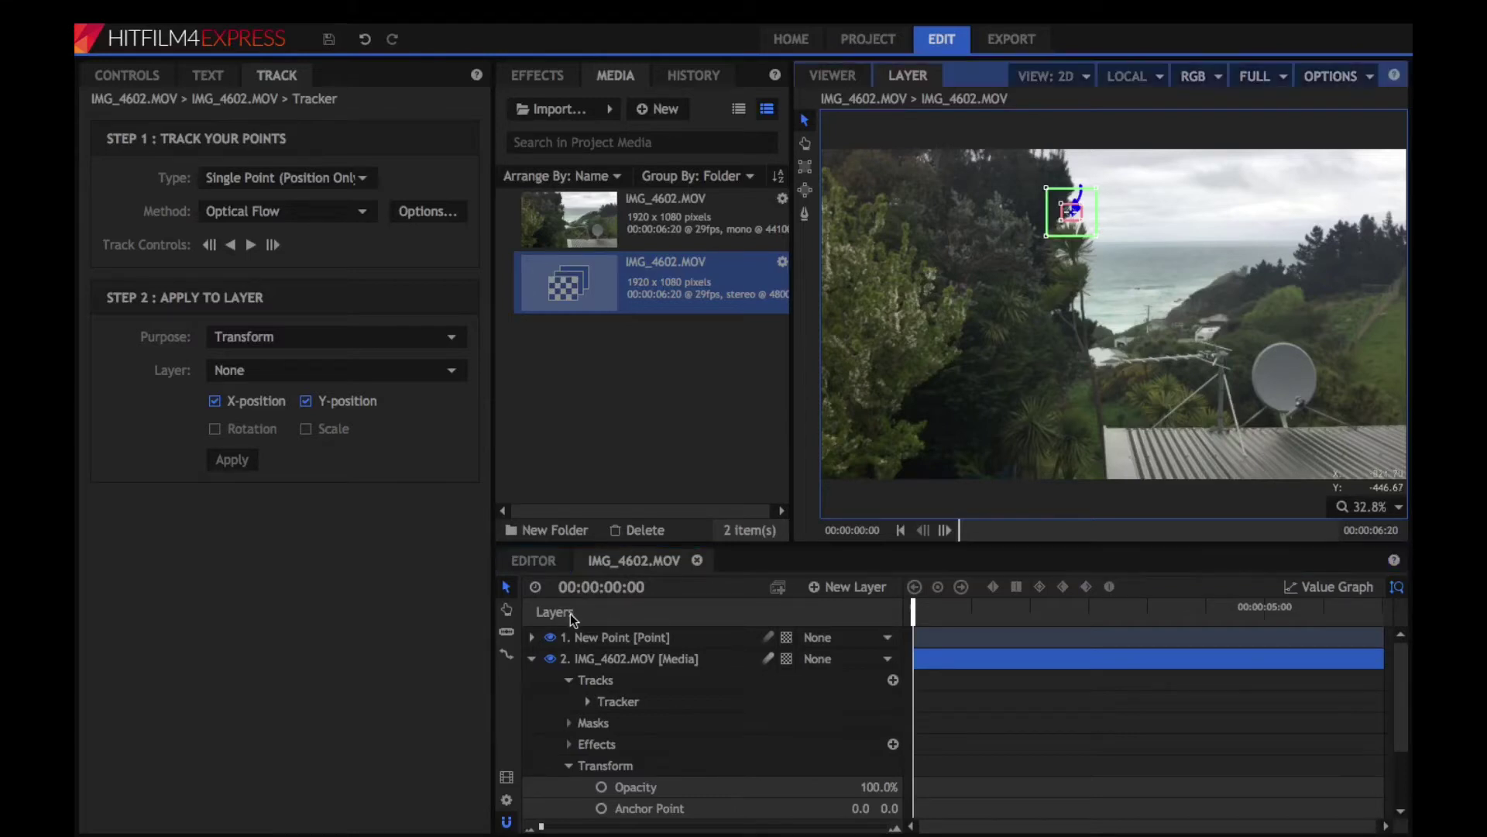
# - Apply the track's X/Y position as a Transform to layer '1. New Point', then show the composite viewer
pyautogui.click(533, 657)
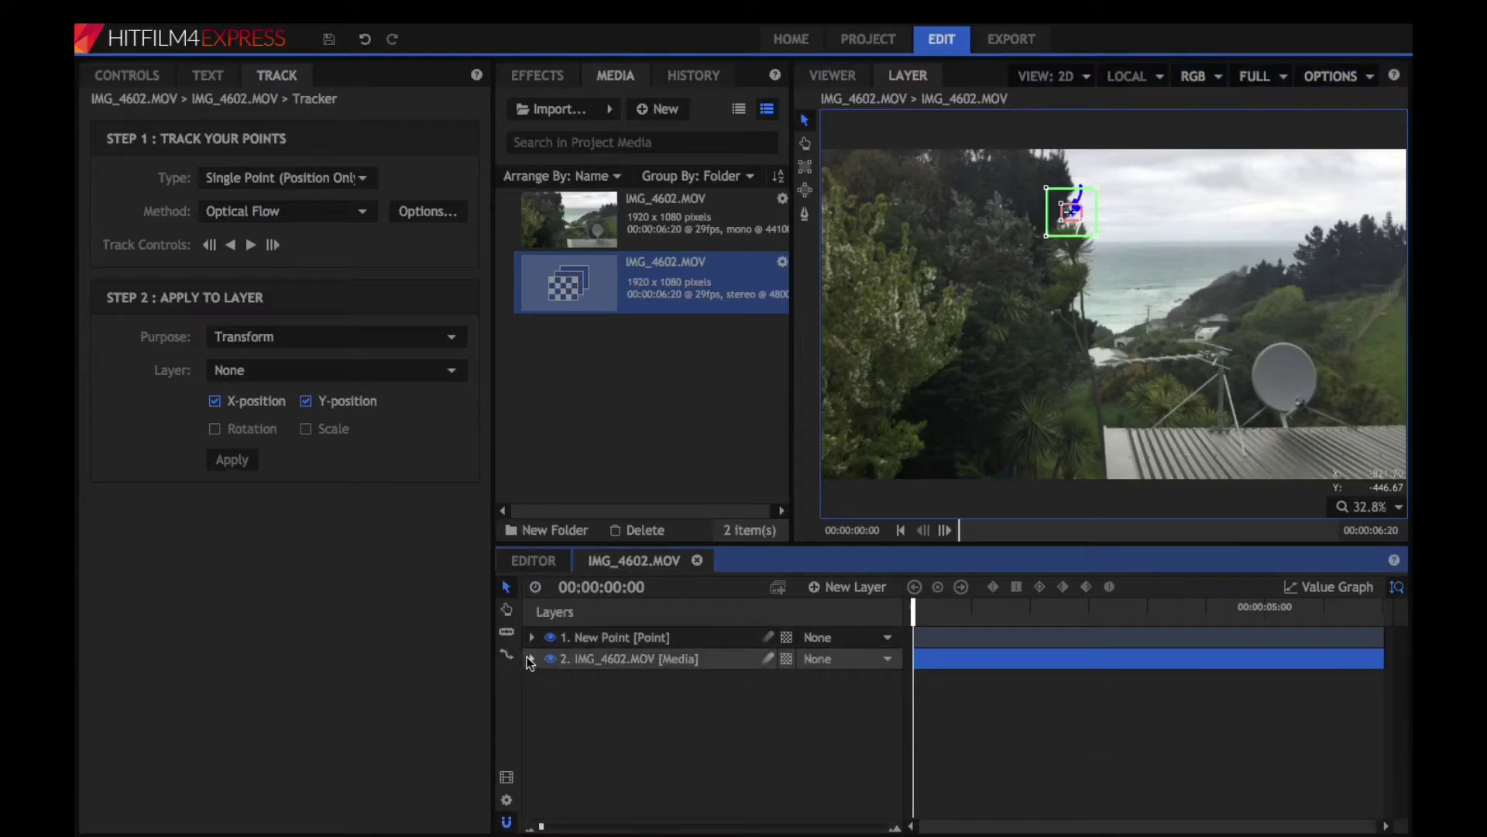
pyautogui.click(530, 658)
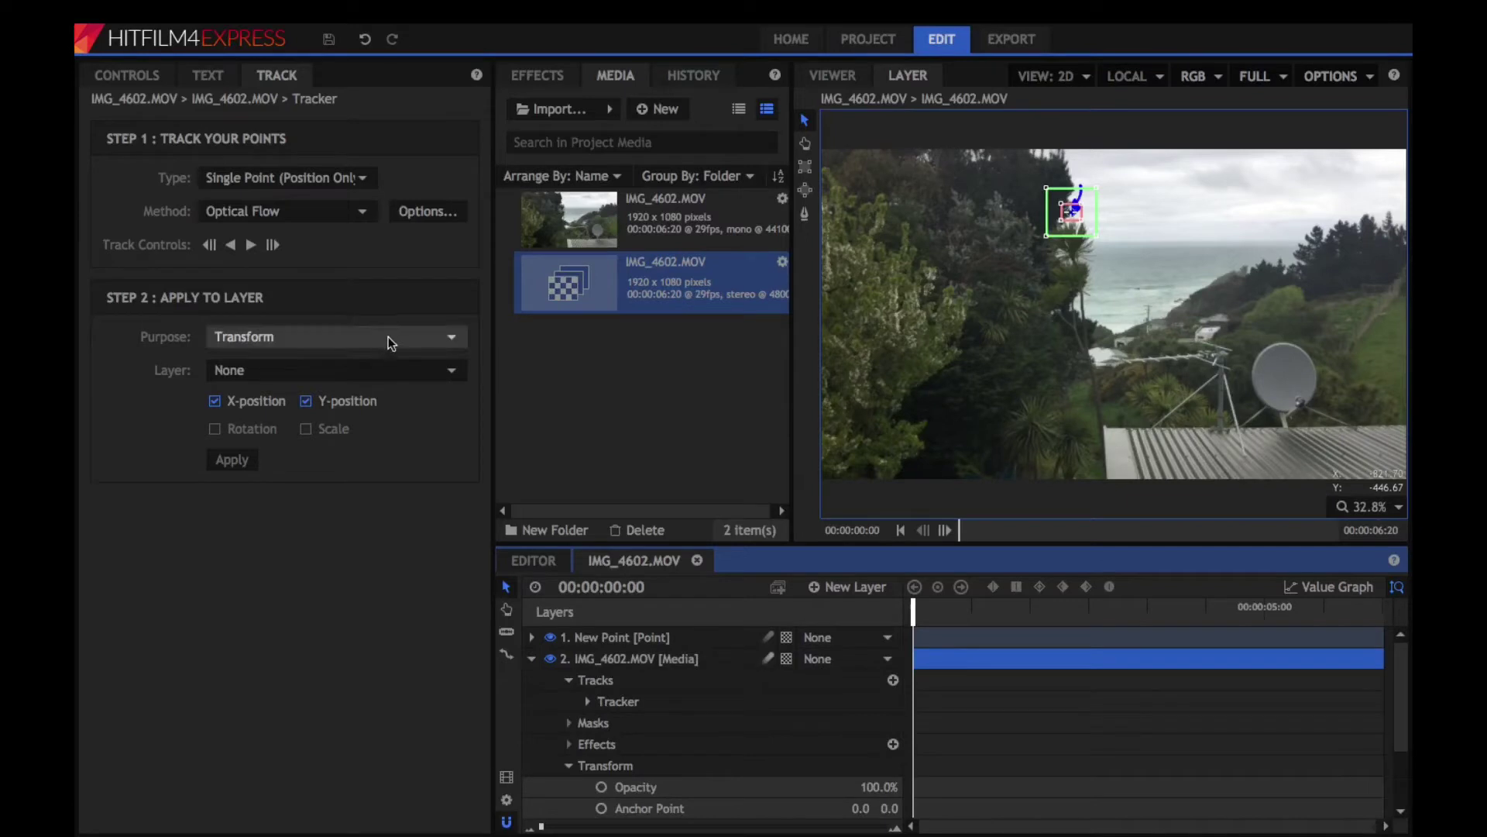
pyautogui.click(395, 371)
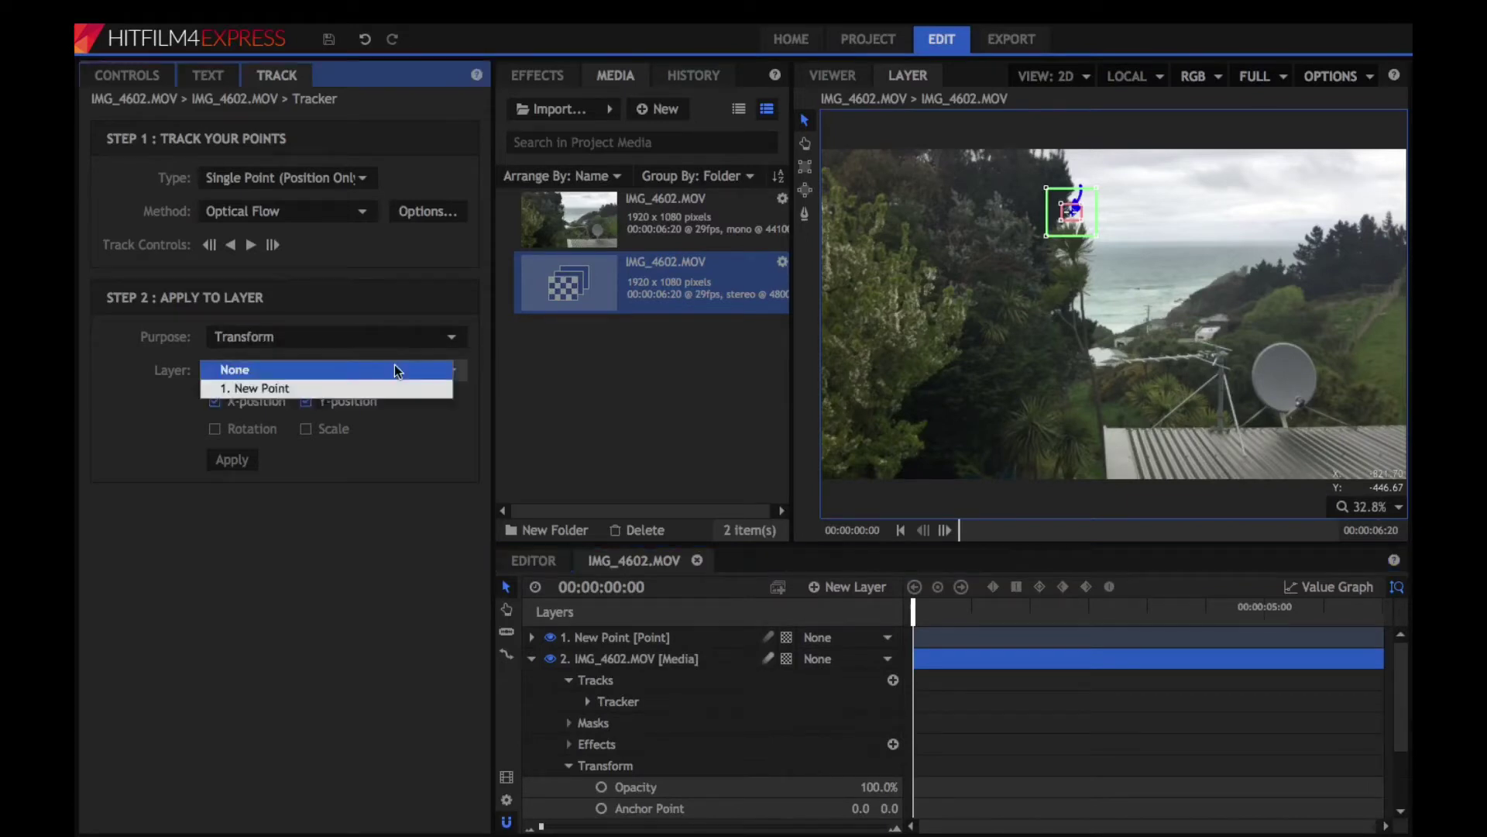
pyautogui.click(389, 389)
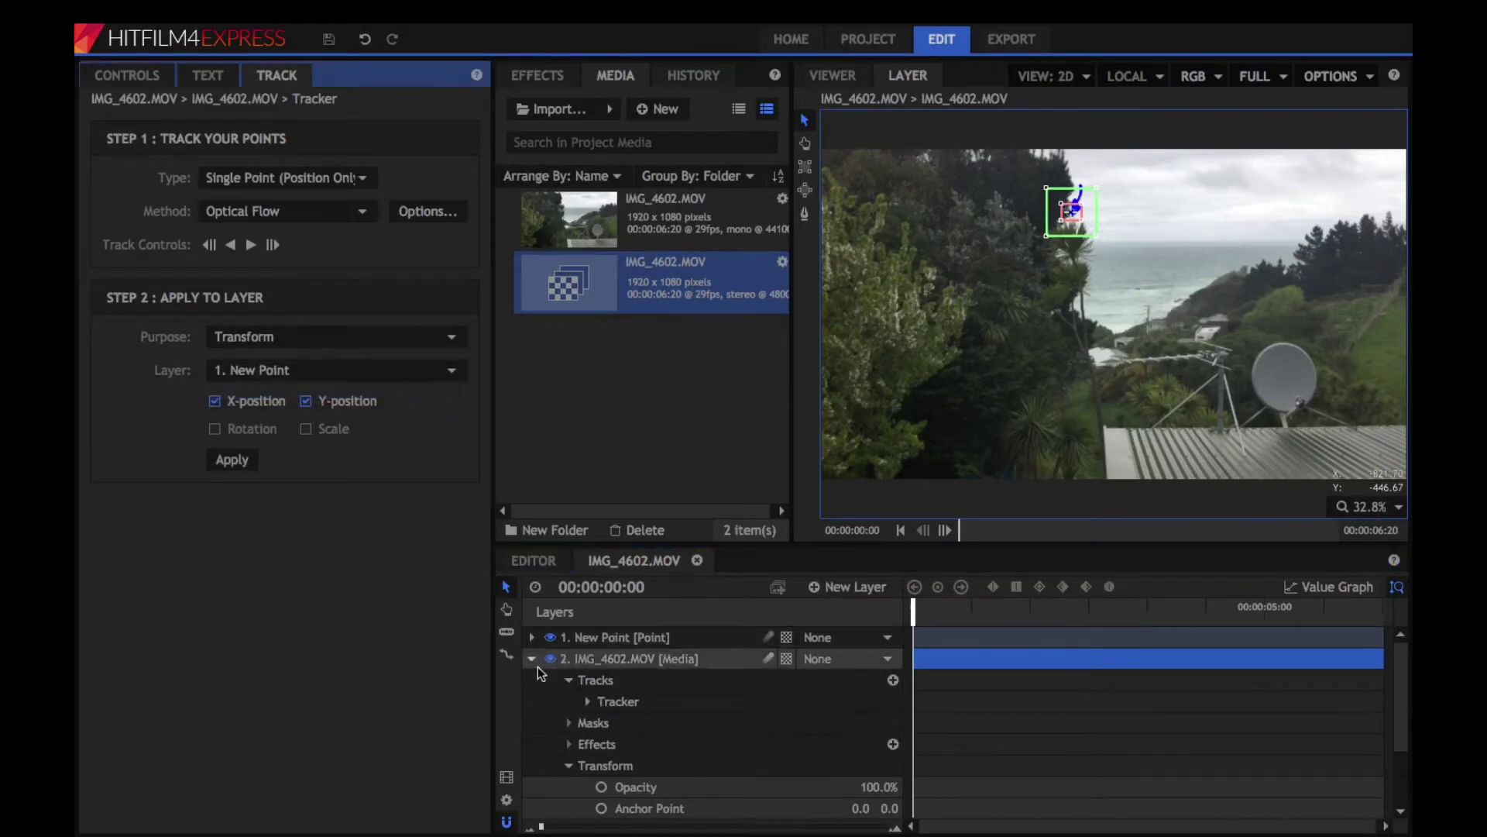
pyautogui.click(532, 659)
pyautogui.click(248, 462)
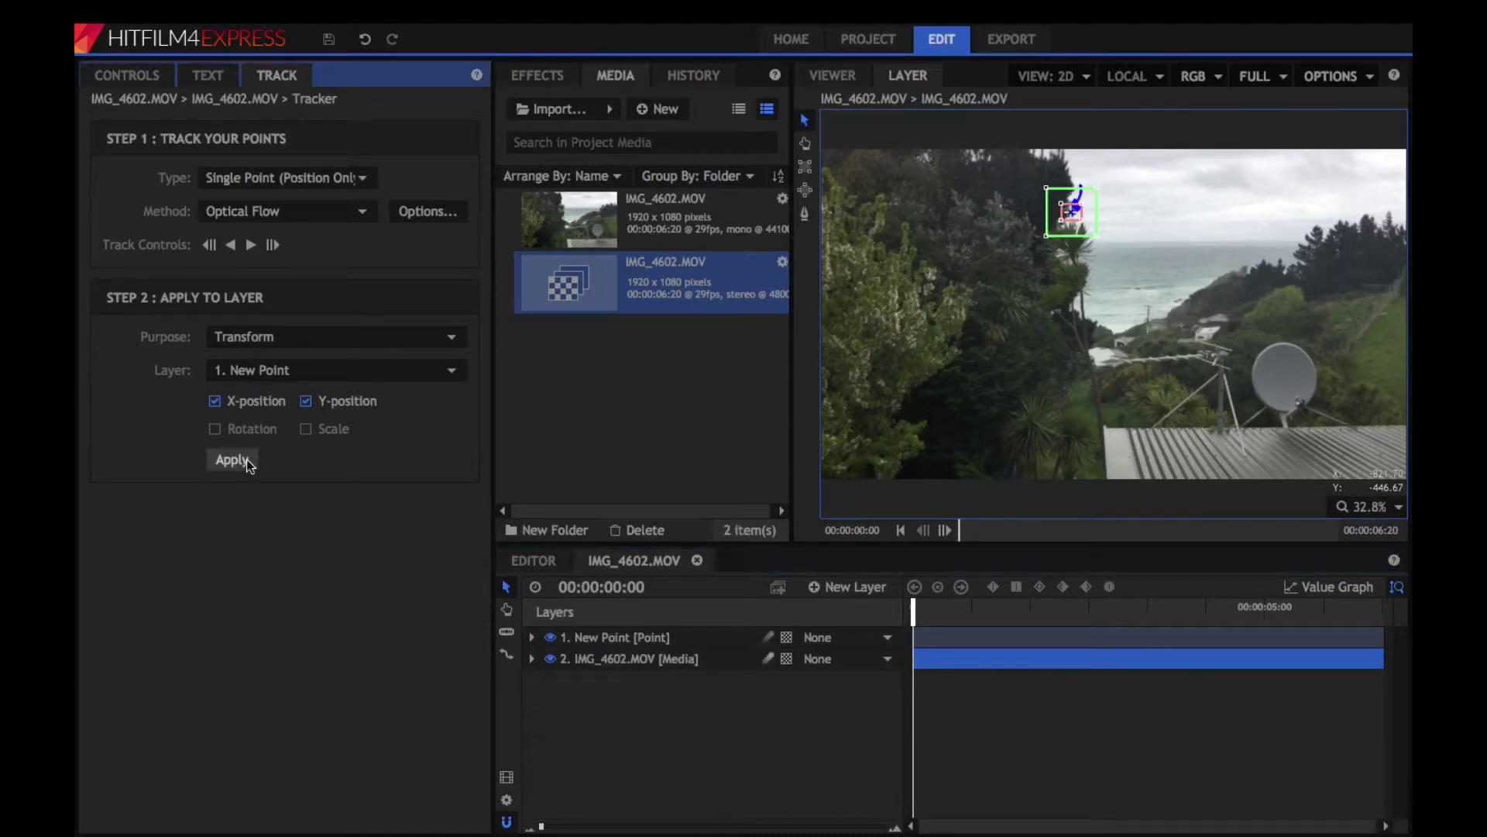
pyautogui.click(846, 77)
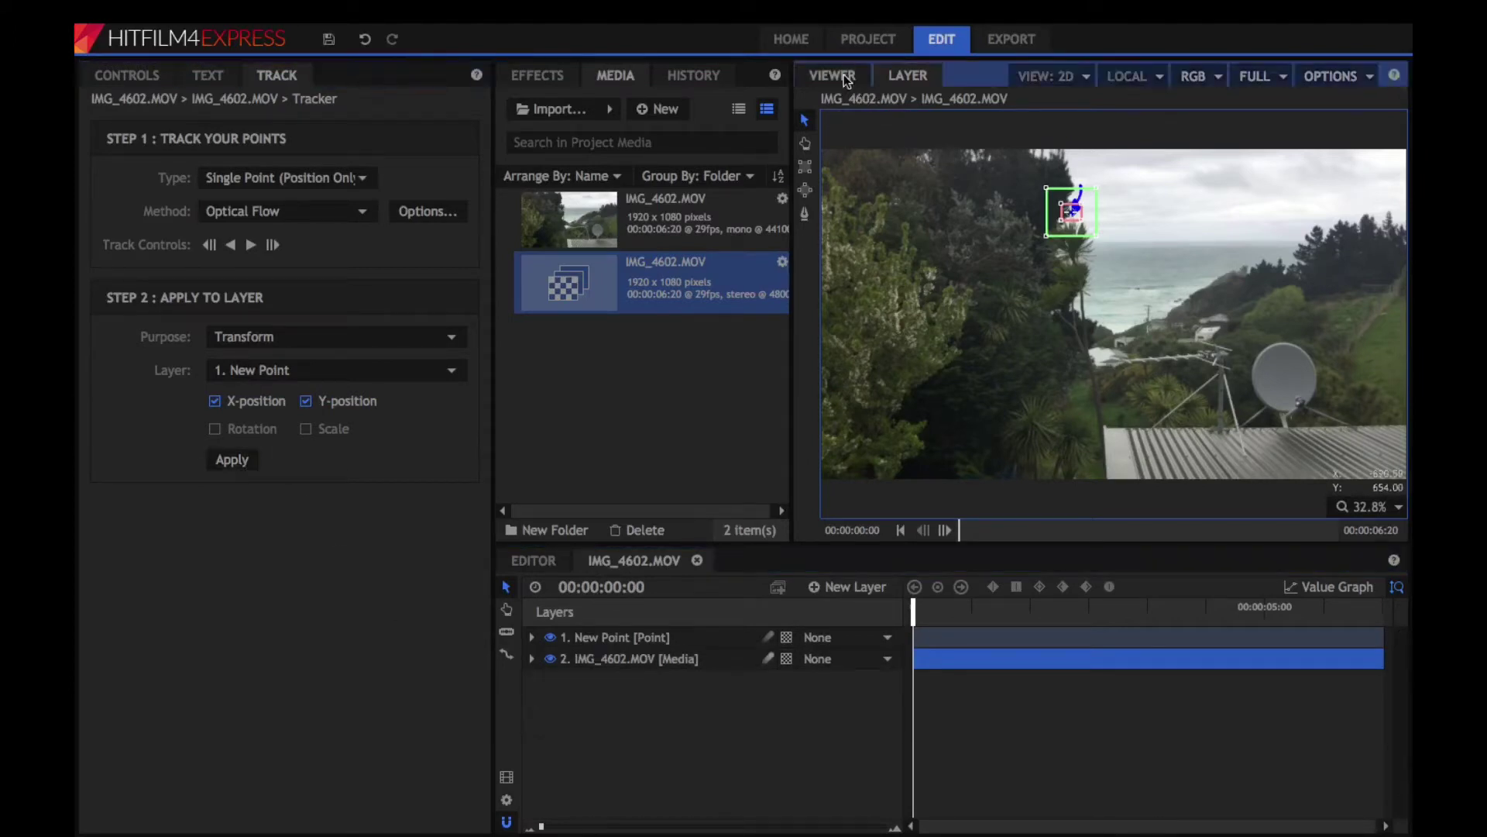
pyautogui.click(847, 78)
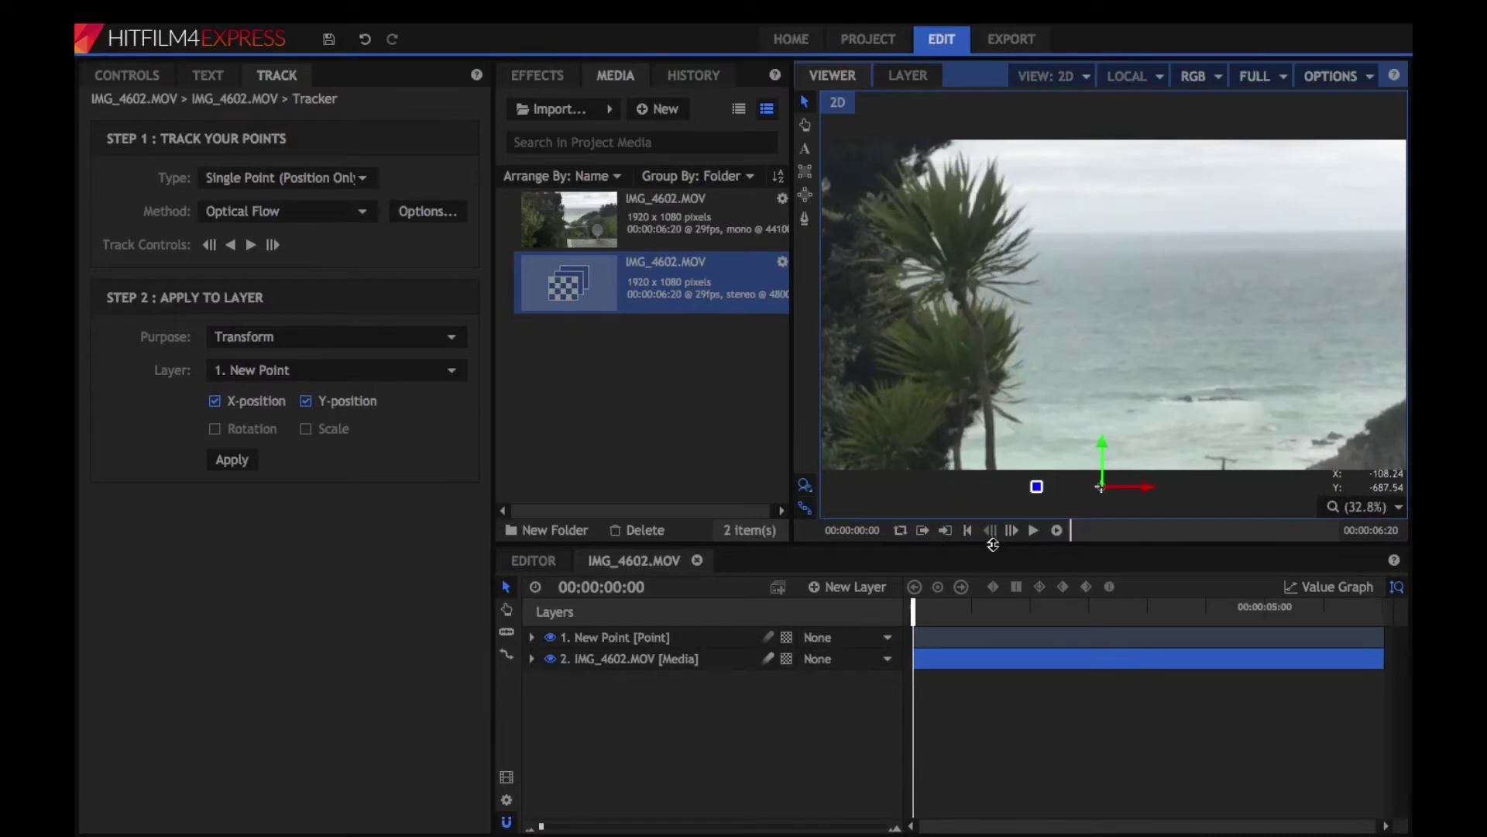
# - Select New Point and play the clip, pausing around 00:00:02:09 to check the tracking
pyautogui.click(664, 640)
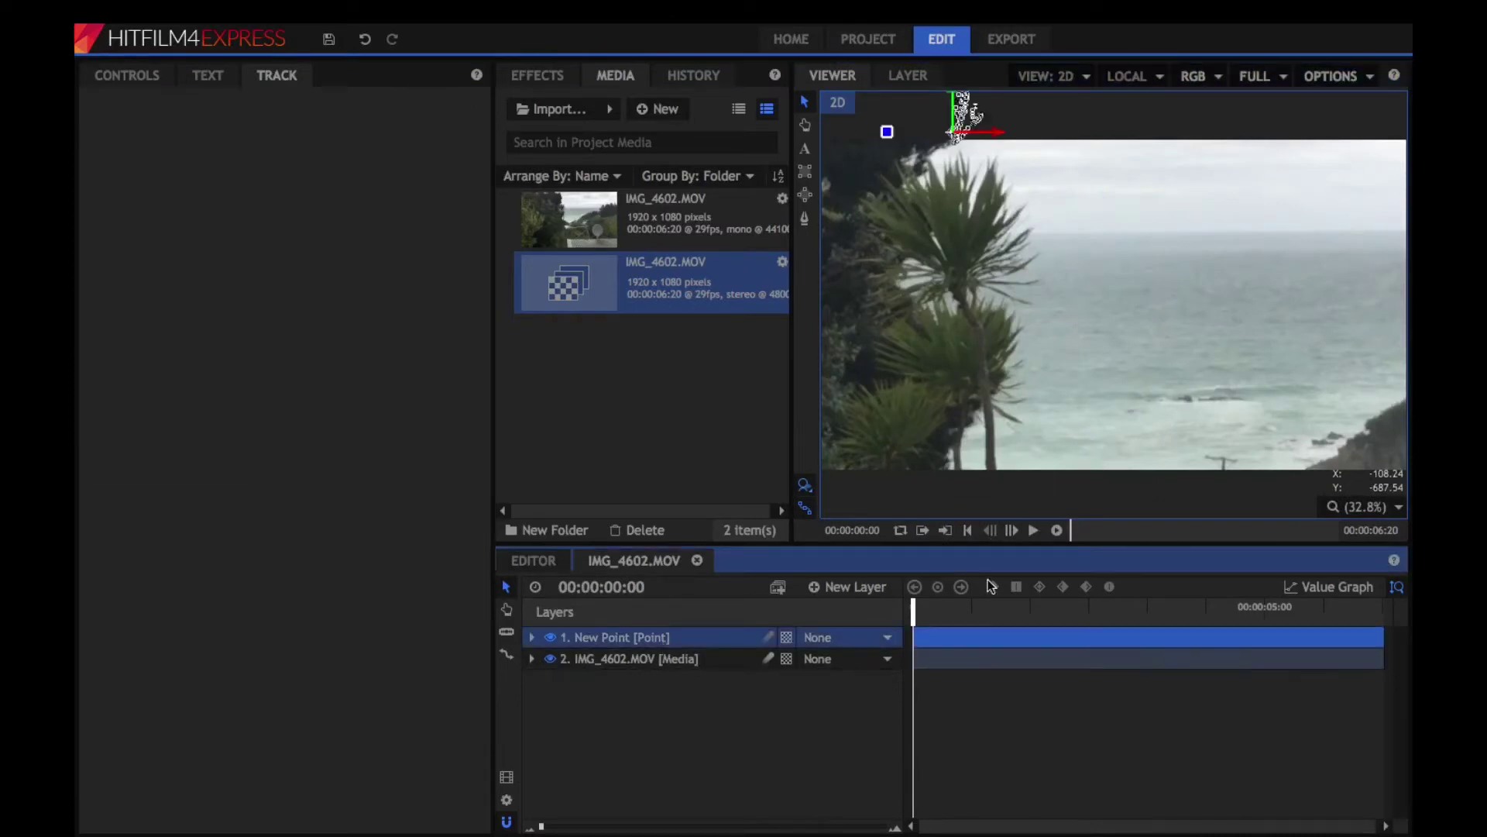
pyautogui.click(1033, 531)
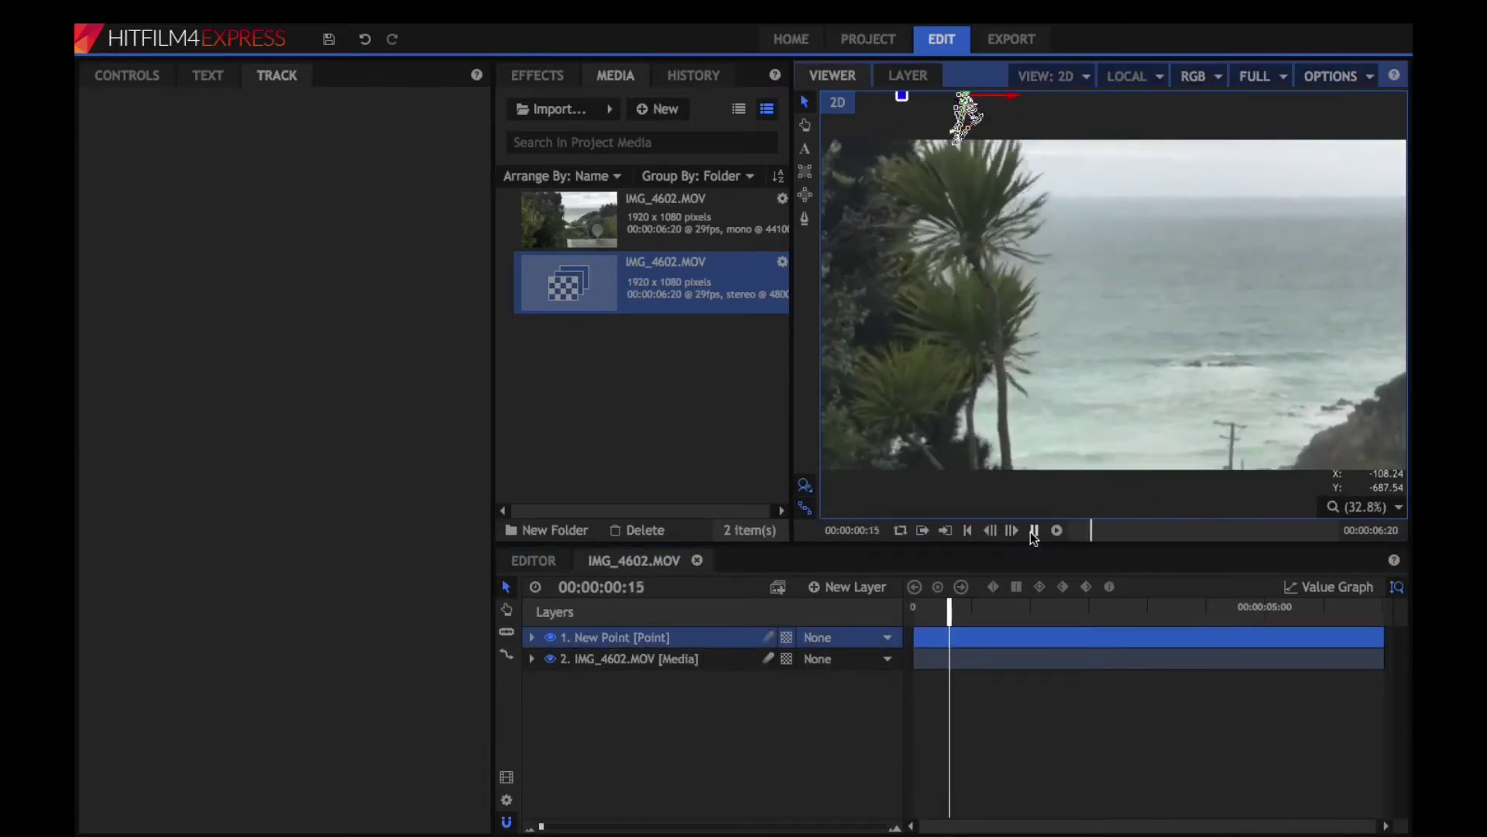
pyautogui.click(1033, 530)
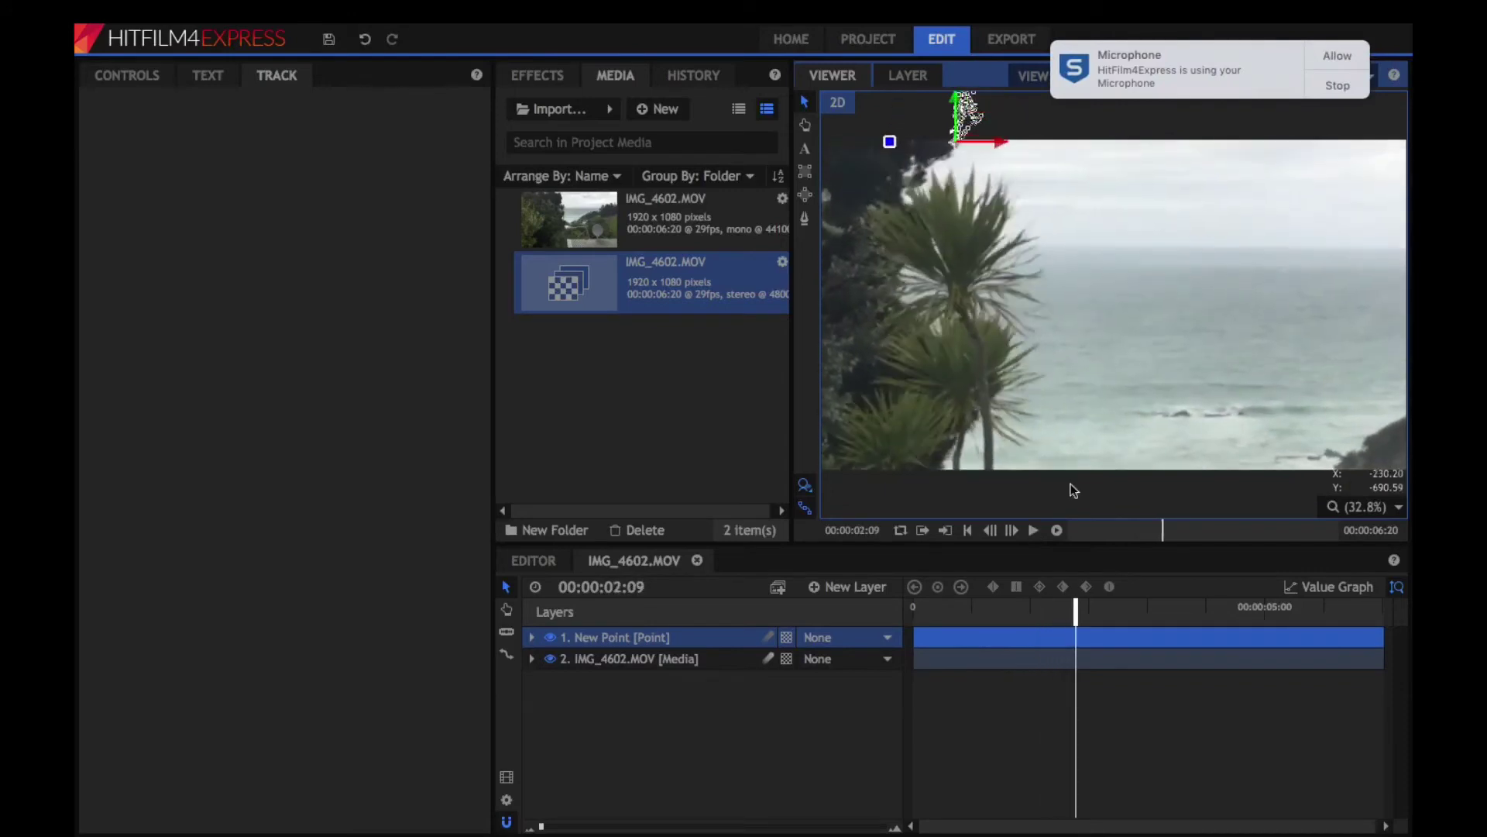
pyautogui.click(1338, 57)
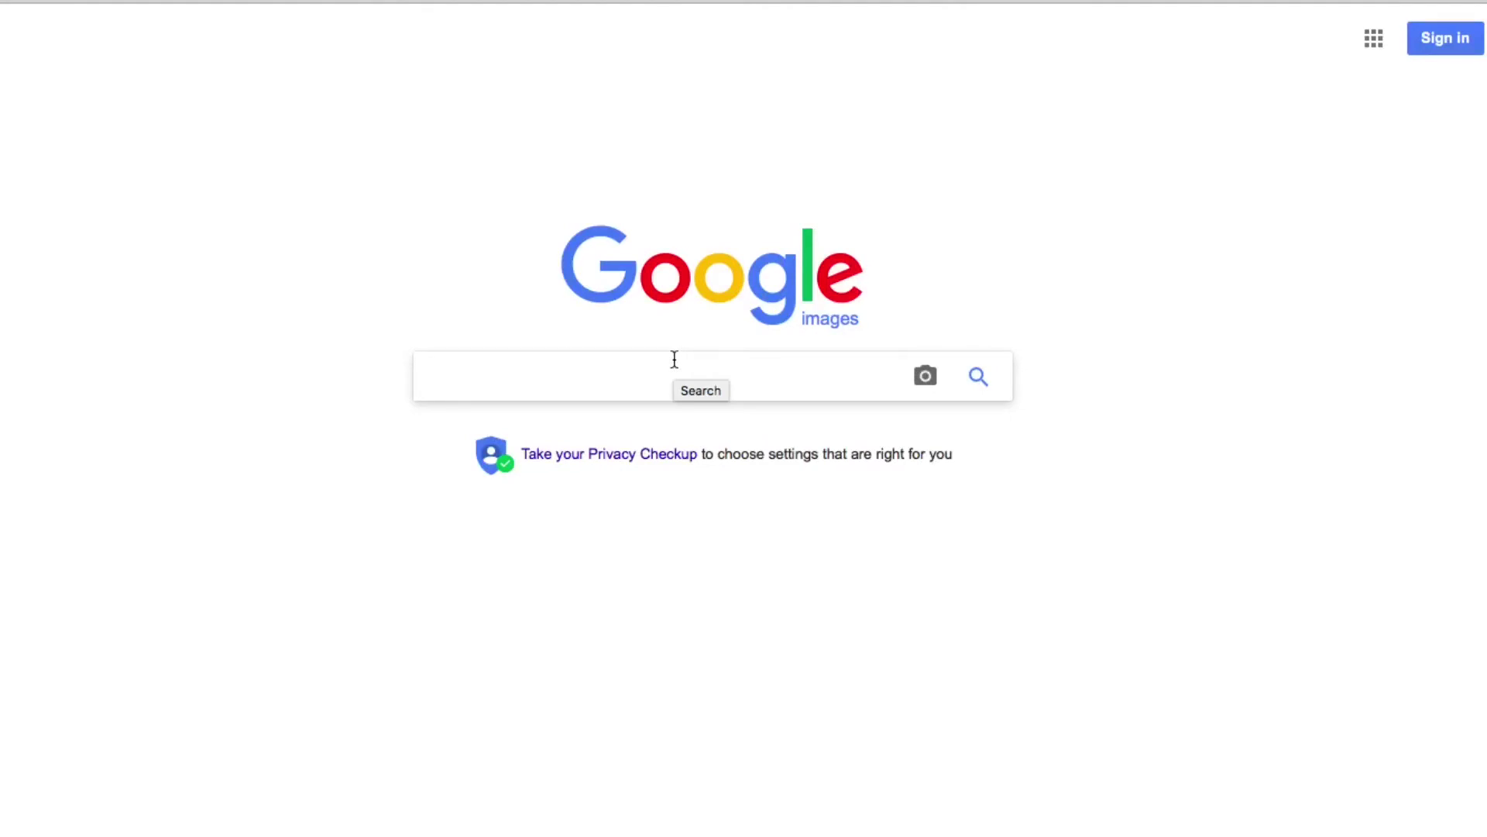
# - Search Google Images for 'sand background' and save the wavy sand picture to Downloads
pyautogui.write('sand ba')
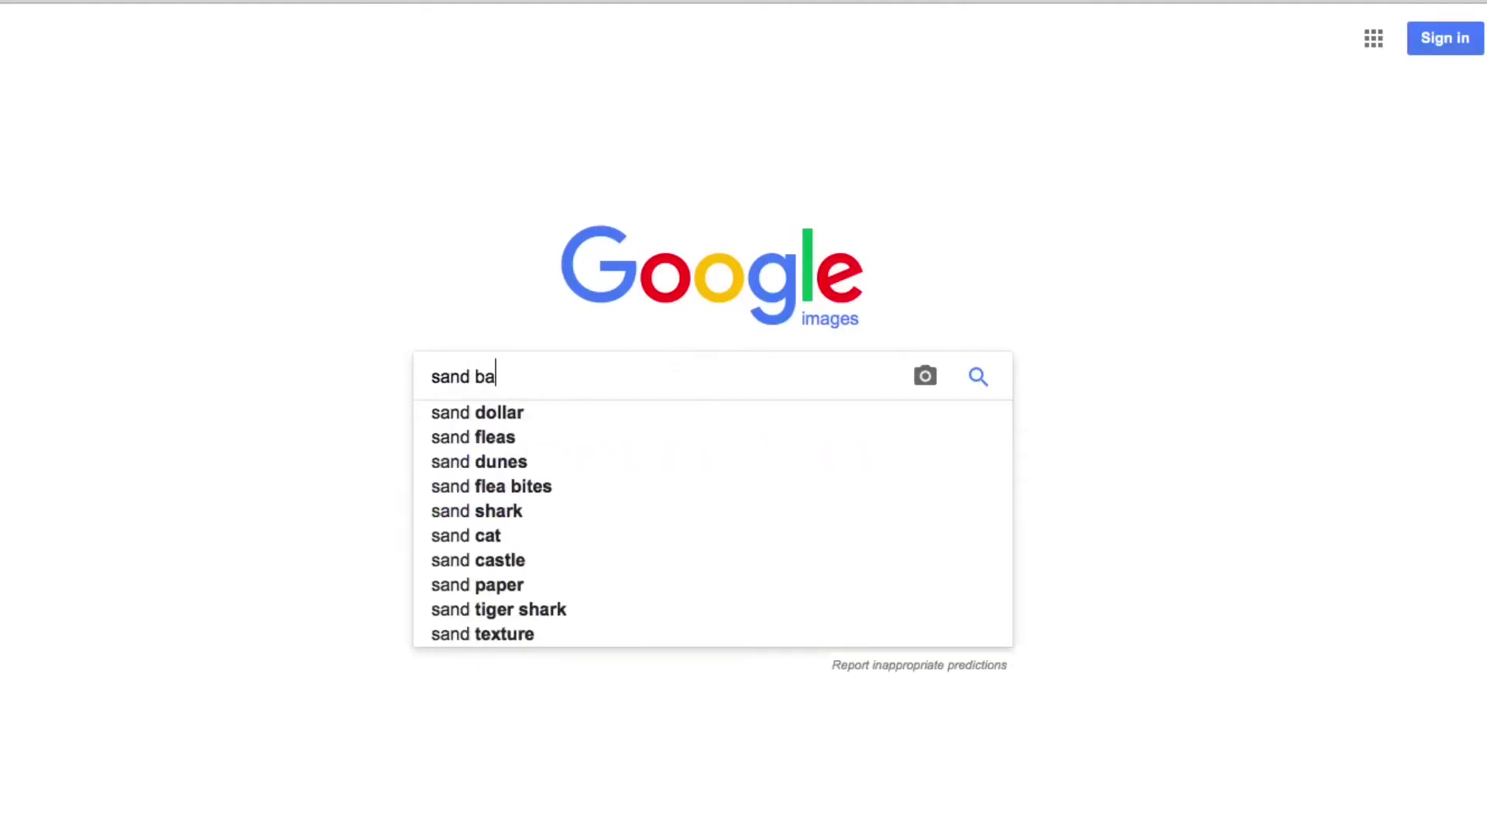
pyautogui.write('ckground')
pyautogui.press('Return')
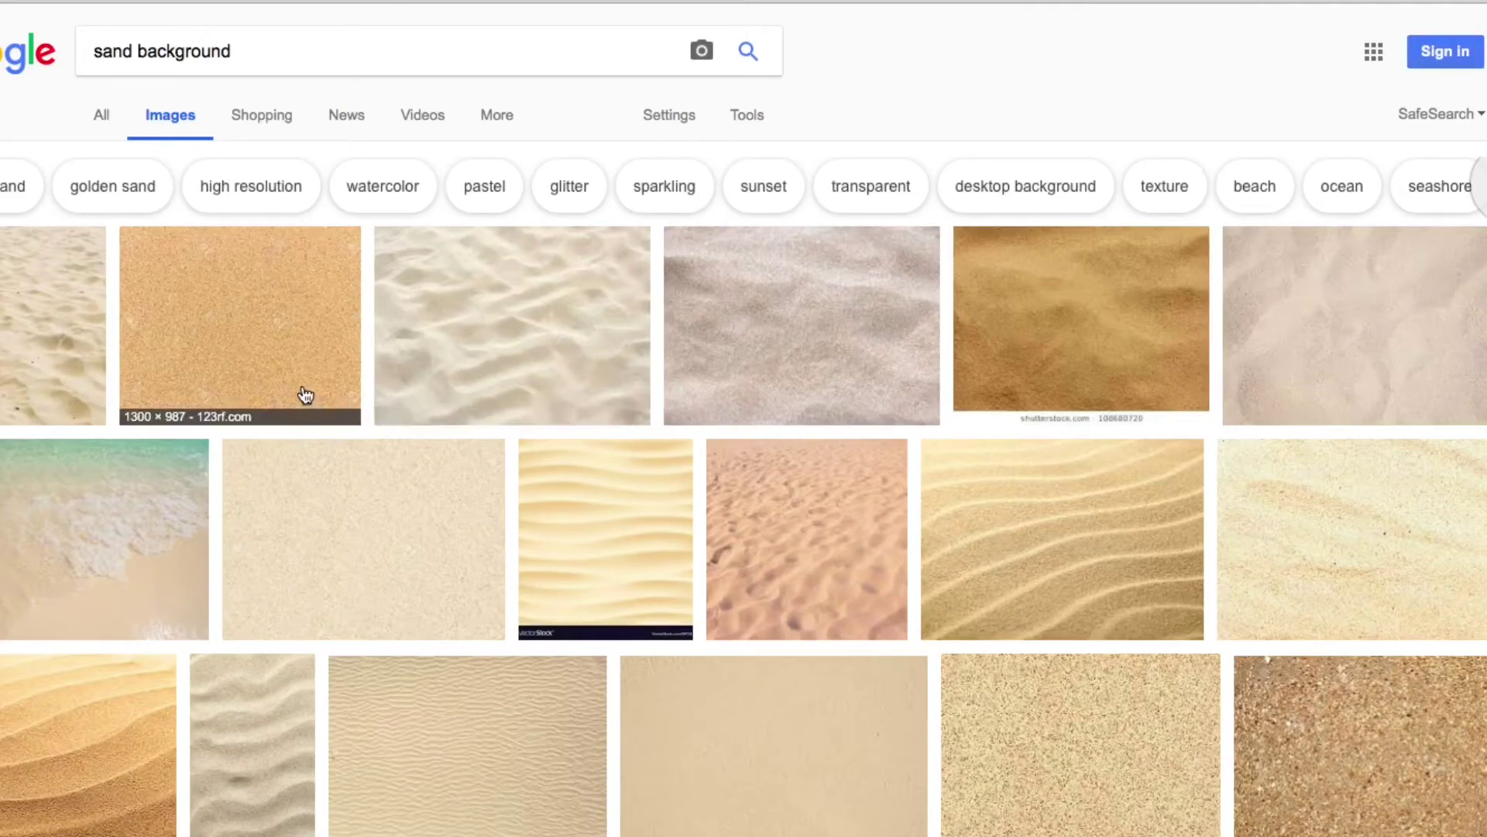
pyautogui.click(1065, 581)
pyautogui.click(403, 499)
pyautogui.rightClick(403, 500)
pyautogui.click(453, 751)
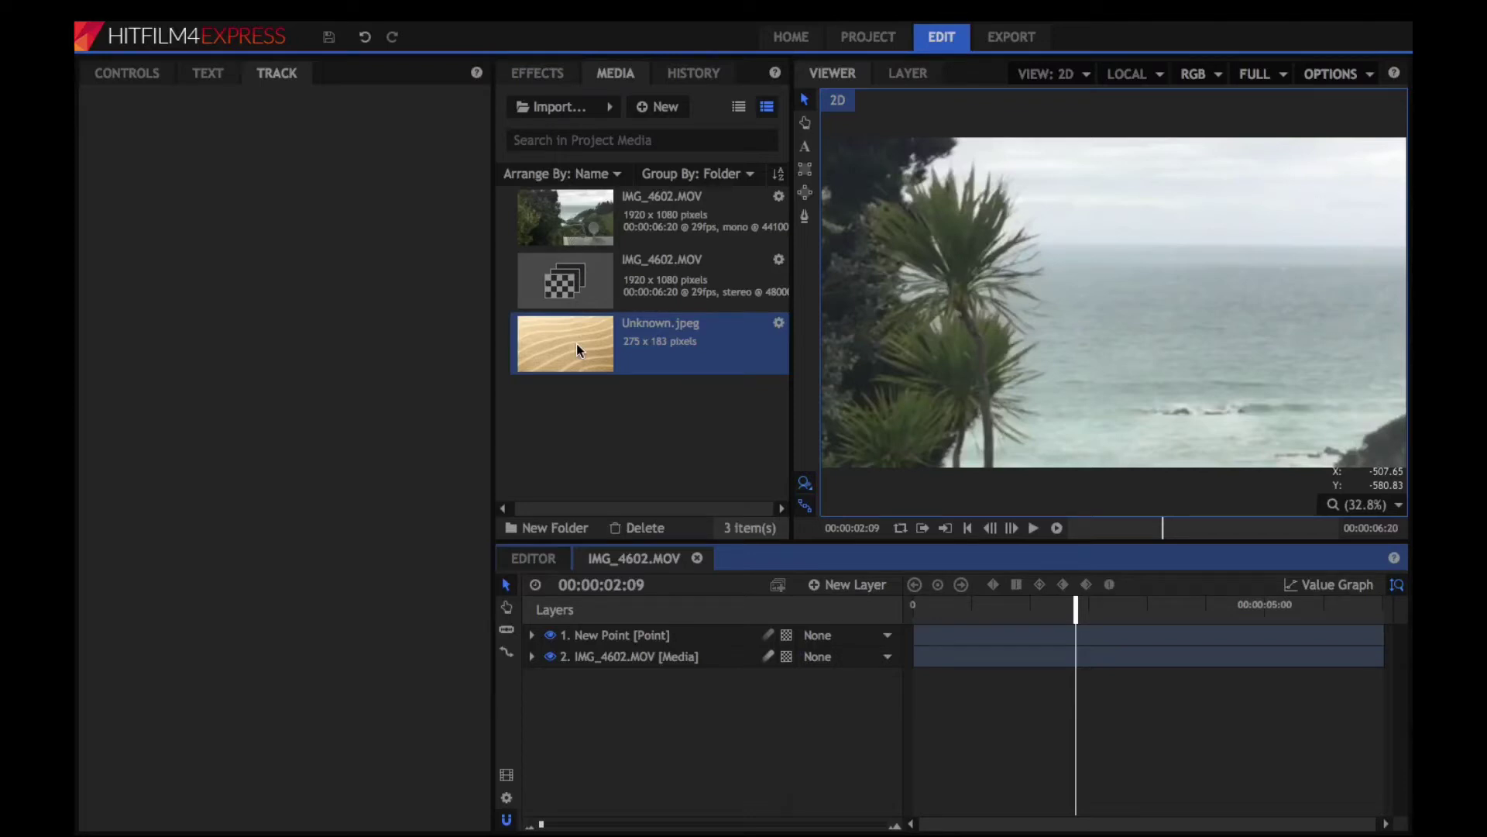
# - Drag Unknown.jpeg from the Media panel into the timeline as the top layer
pyautogui.moveTo(576, 342); pyautogui.dragTo(606, 635)
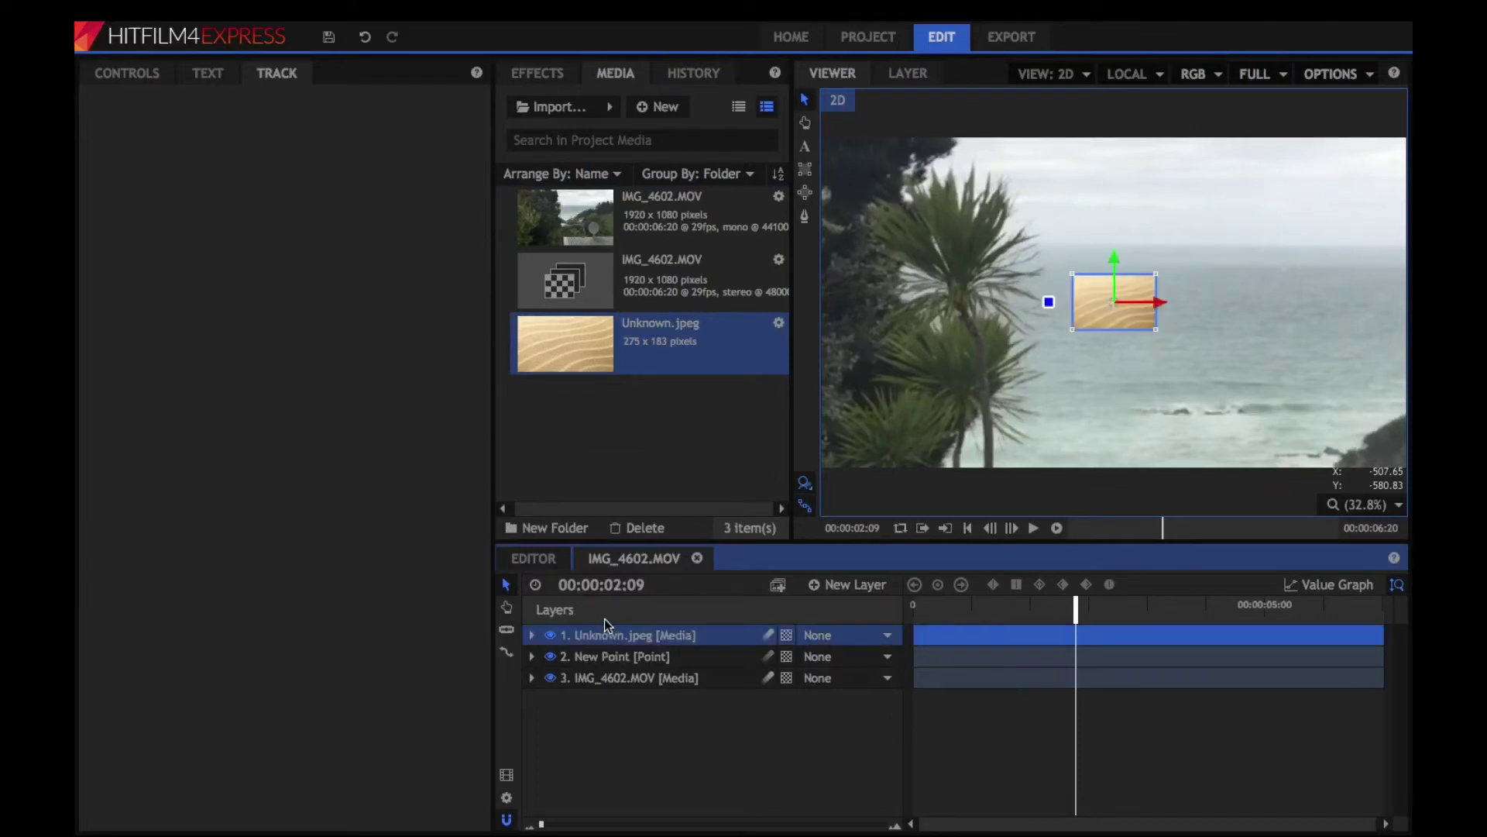